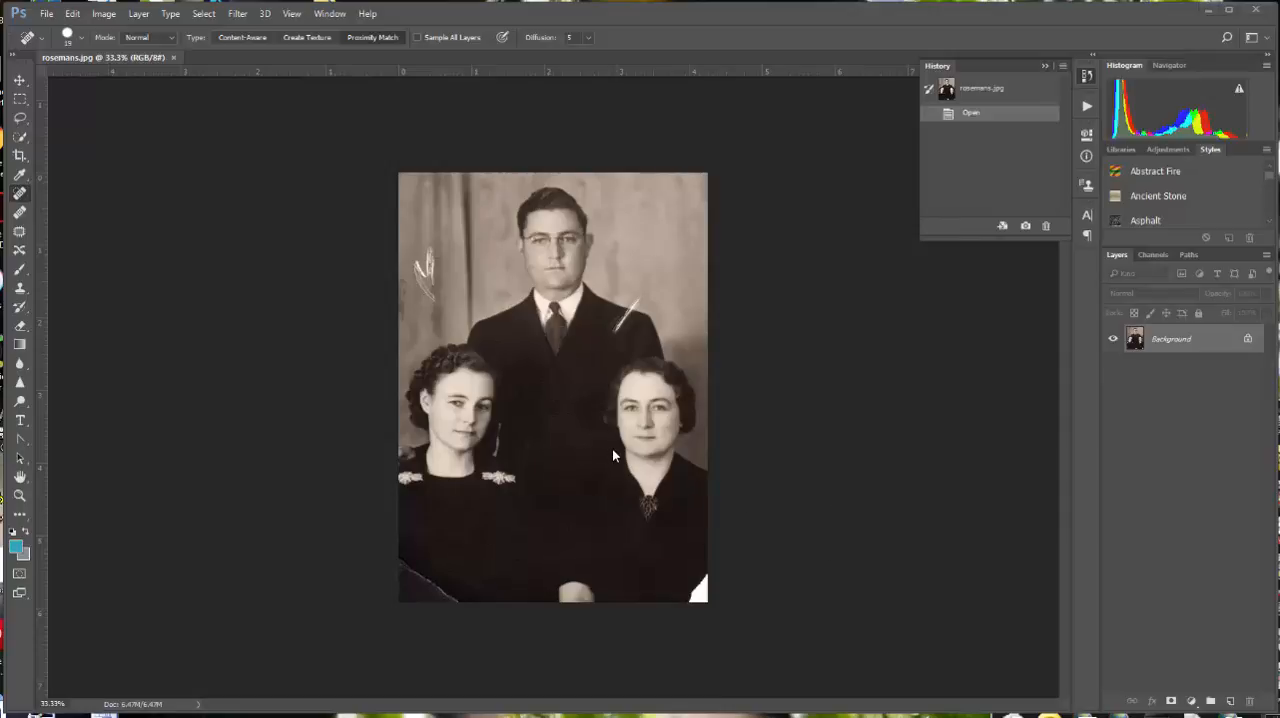
# Step: Start a Gaussian Blur on the photo and frame the younger woman's eye in the filter preview
pyautogui.scroll(2, 573, 455)
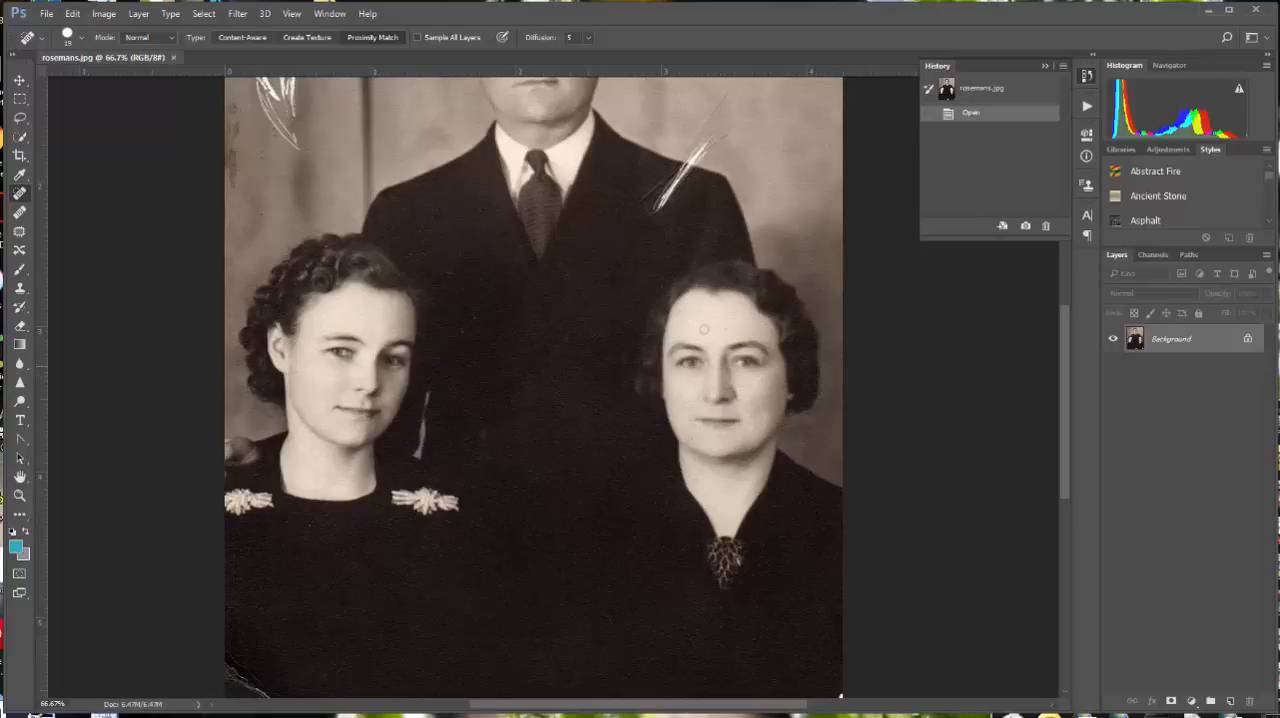
pyautogui.click(237, 14)
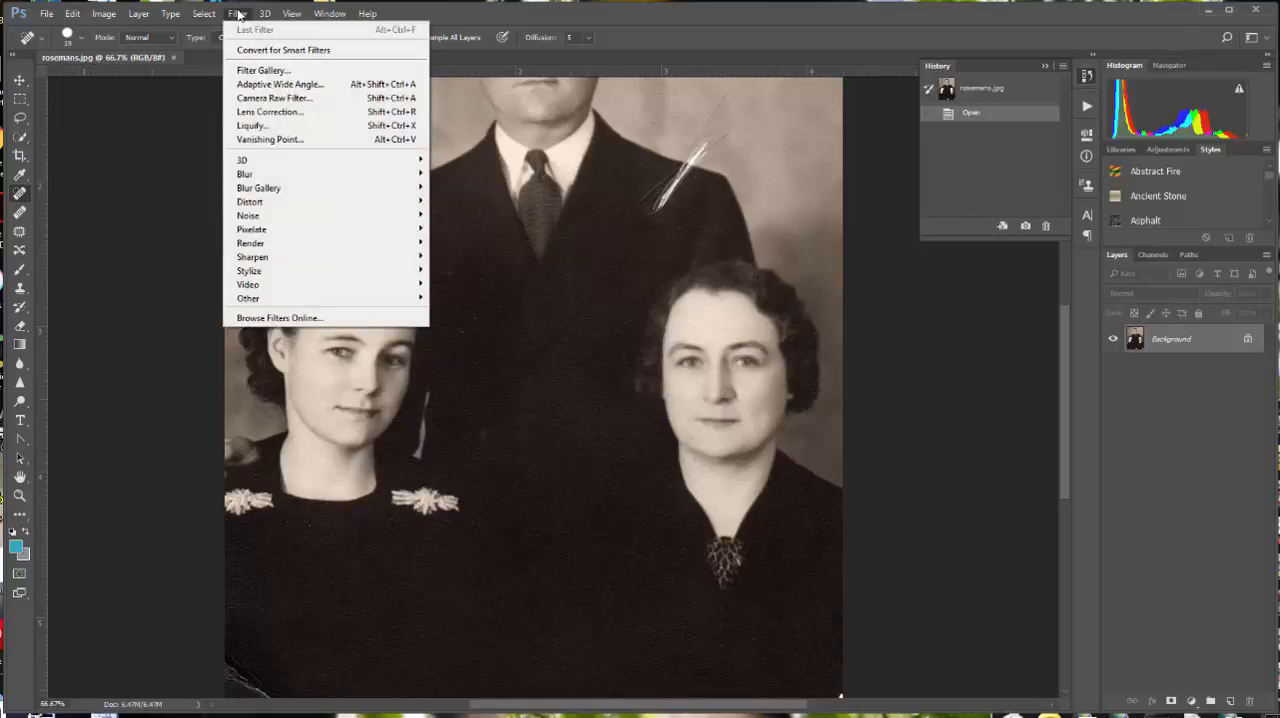
pyautogui.moveTo(278, 175)
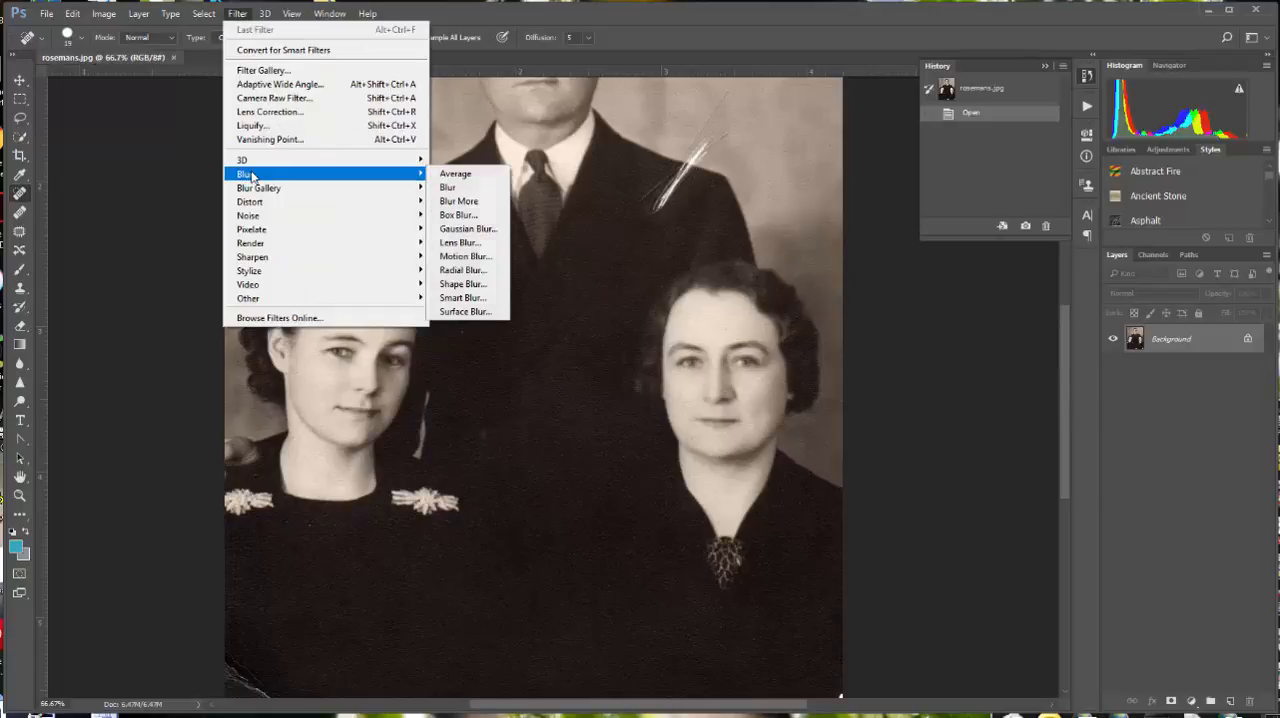
pyautogui.click(468, 229)
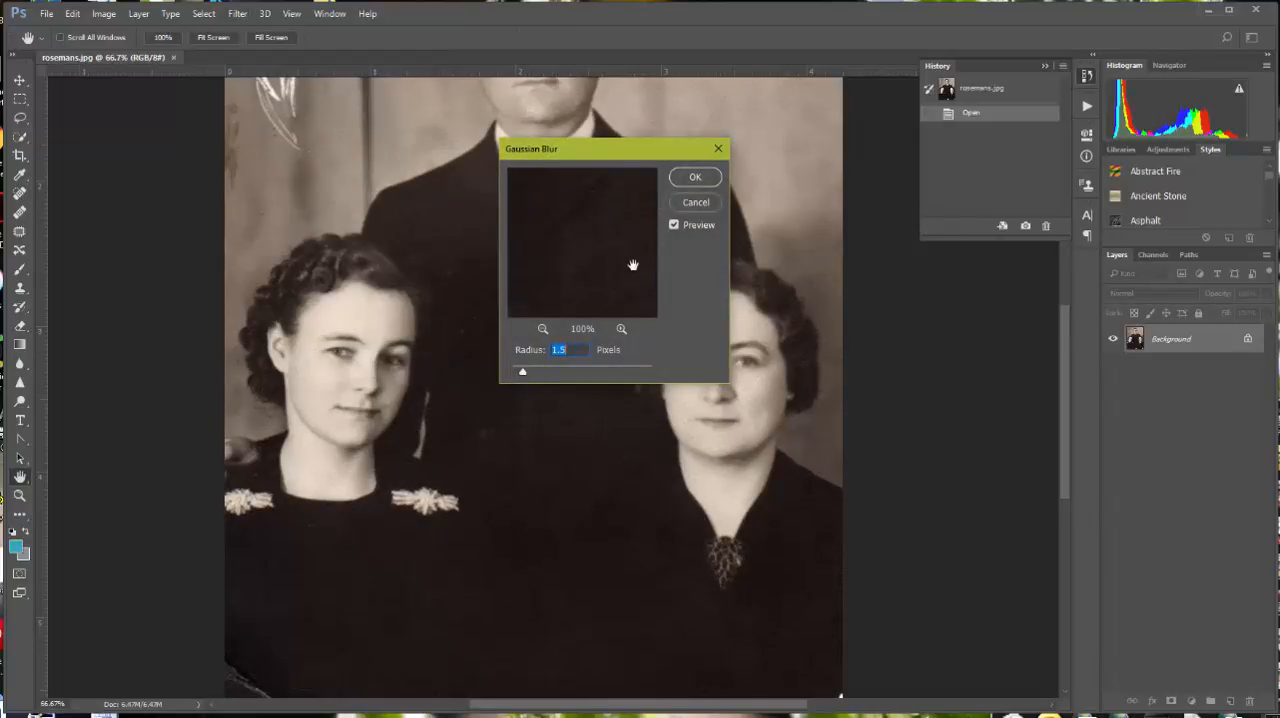
pyautogui.click(410, 355)
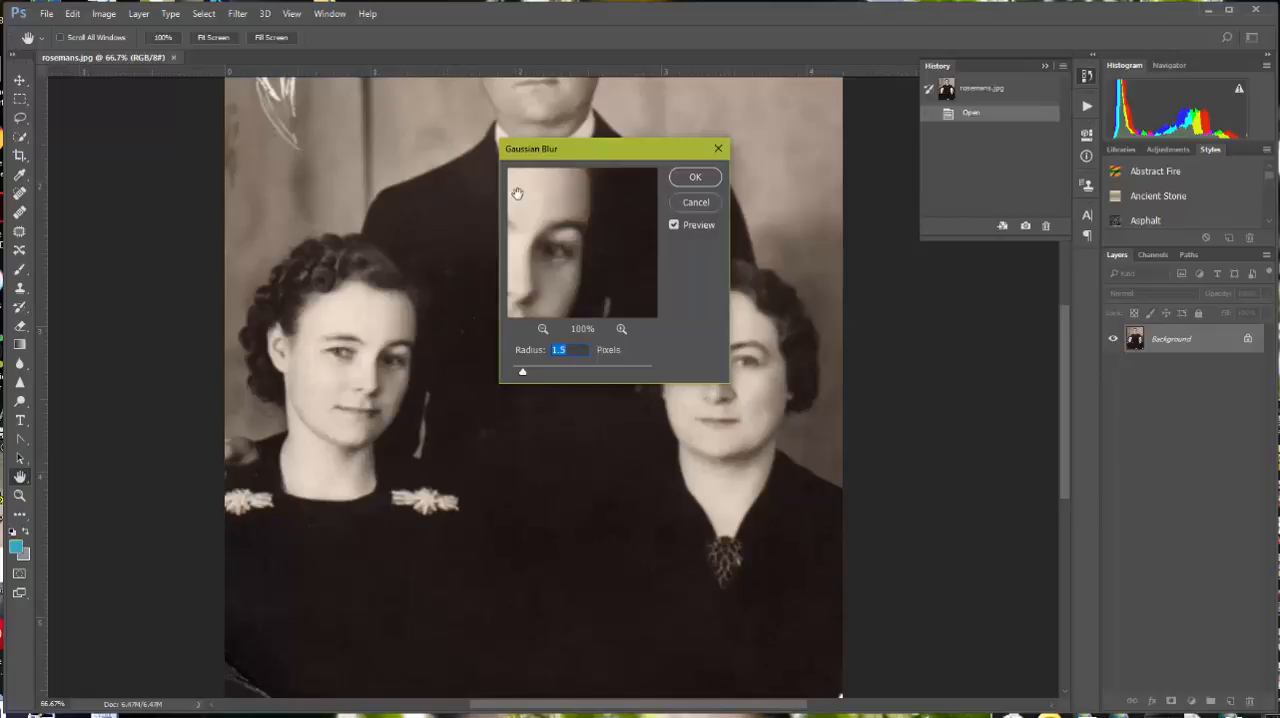
pyautogui.moveTo(584, 213); pyautogui.dragTo(598, 242)
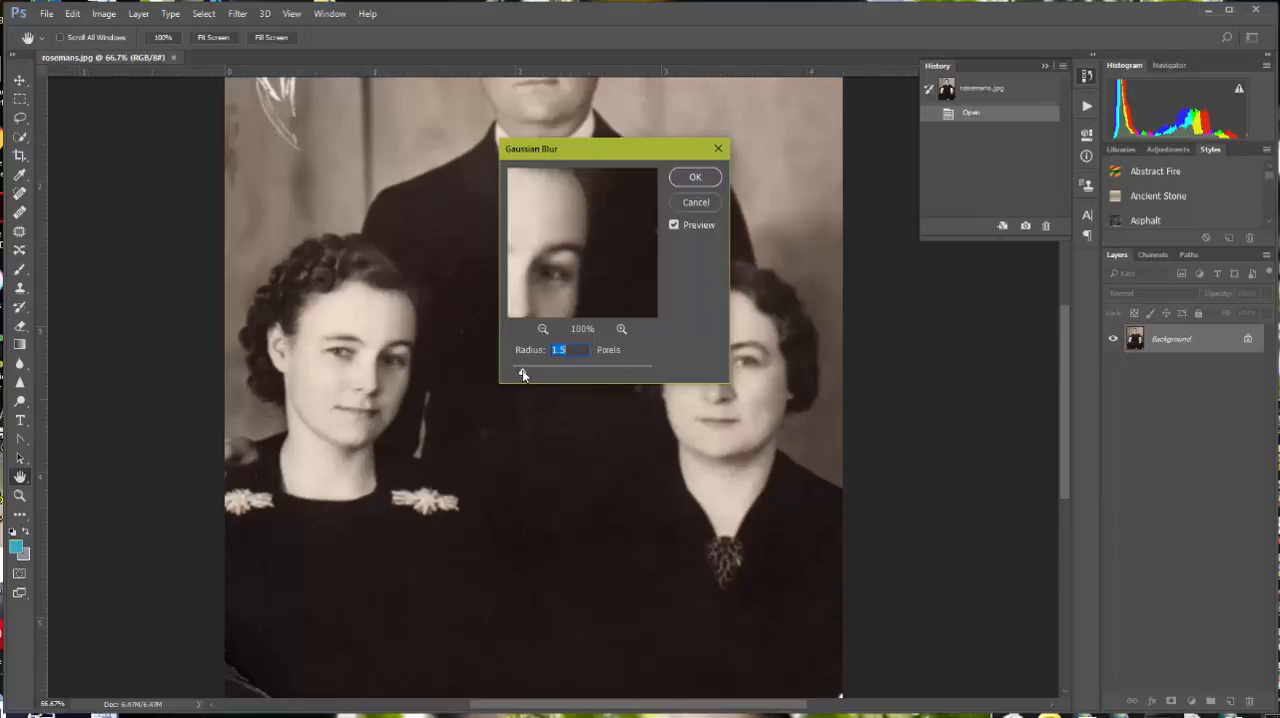
# Step: Try several blur strengths, then apply the Gaussian Blur with a low radius of about 1.7 pixels
pyautogui.moveTo(522, 374); pyautogui.dragTo(514, 375)
pyautogui.moveTo(513, 372); pyautogui.dragTo(550, 371)
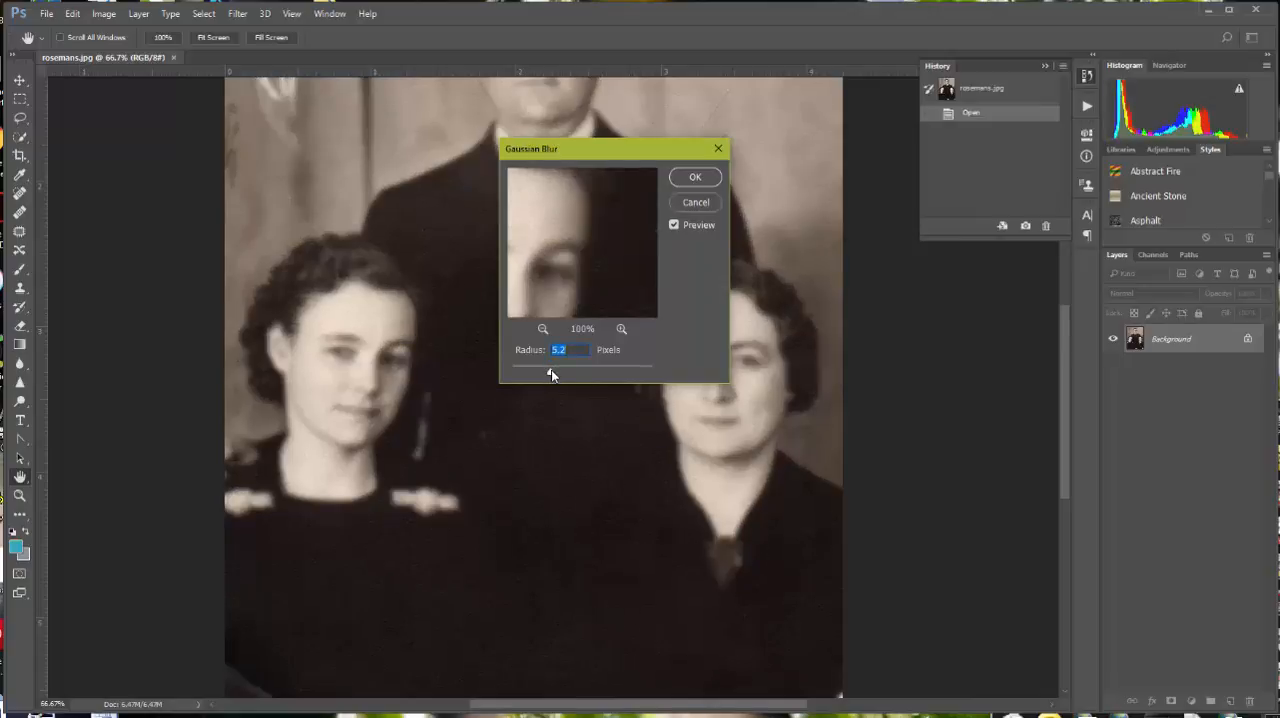
pyautogui.moveTo(544, 374); pyautogui.dragTo(525, 375)
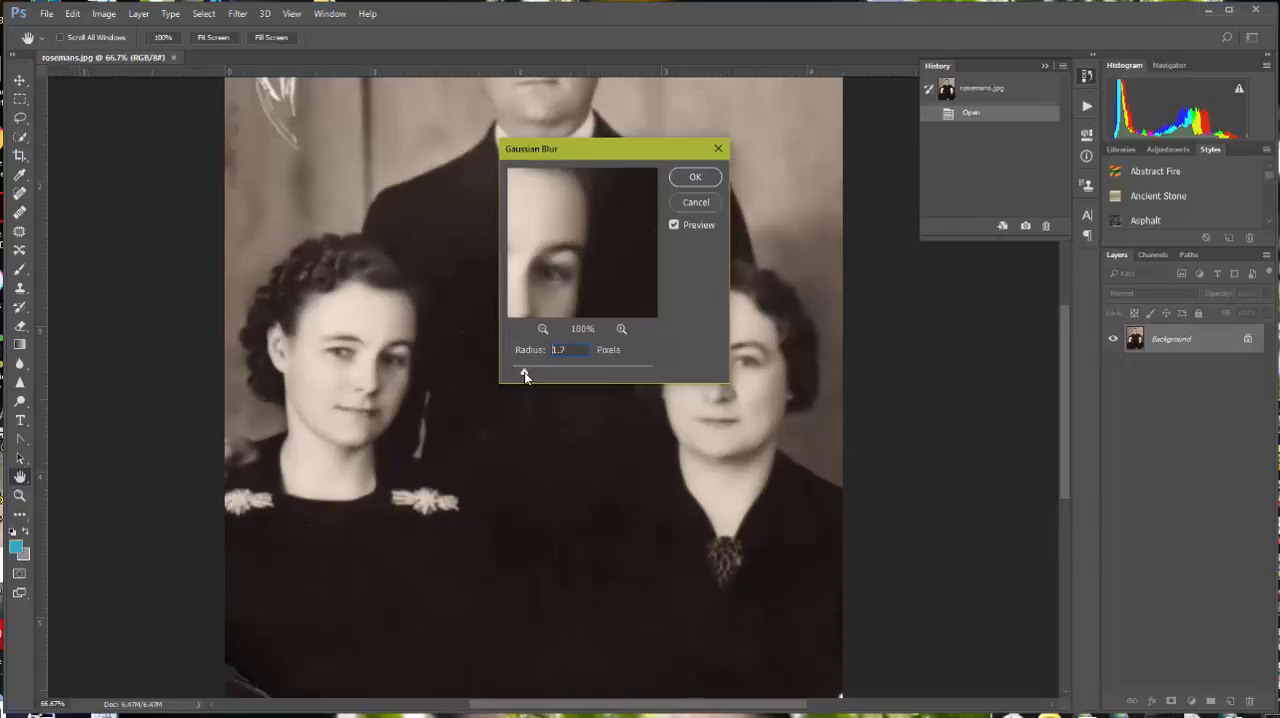
pyautogui.moveTo(525, 375); pyautogui.dragTo(524, 373)
pyautogui.click(696, 177)
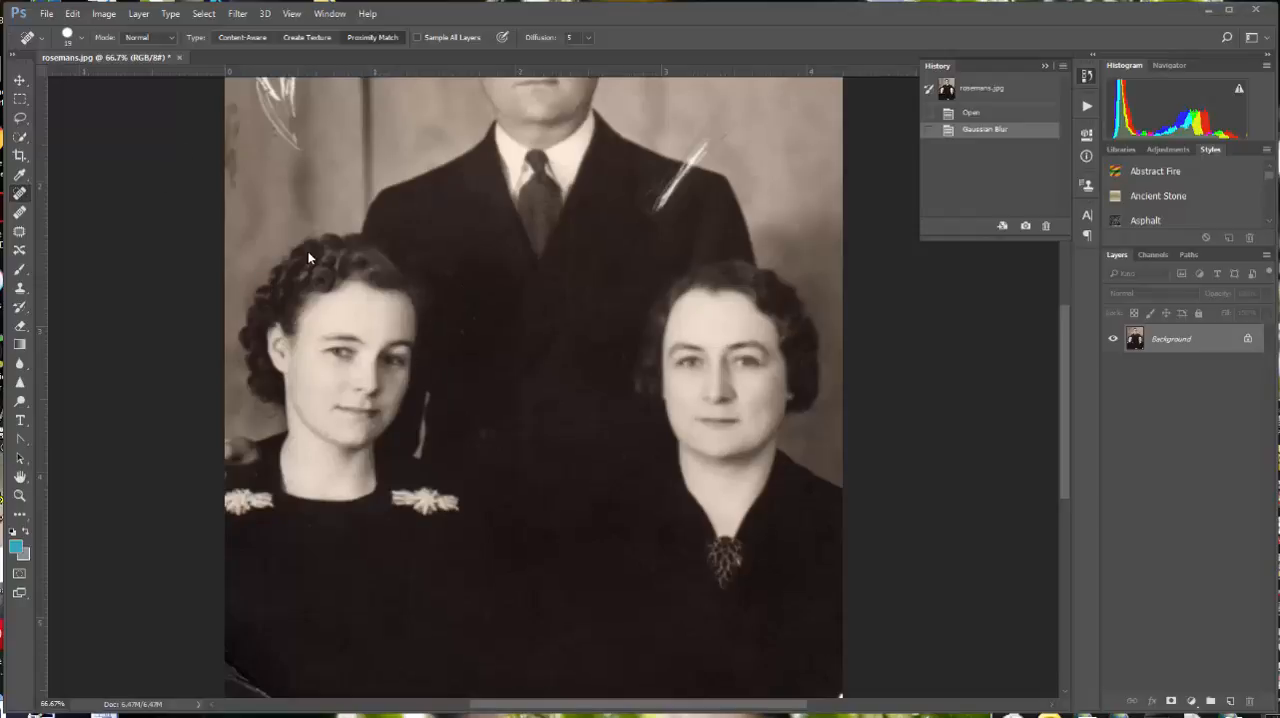
# Step: Apply Smart Sharpen with Amount 203%, Radius 1.5 px, Reduce Noise 21%, Remove Gaussian Blur and a highlights Fade Amount of 75%
pyautogui.click(240, 14)
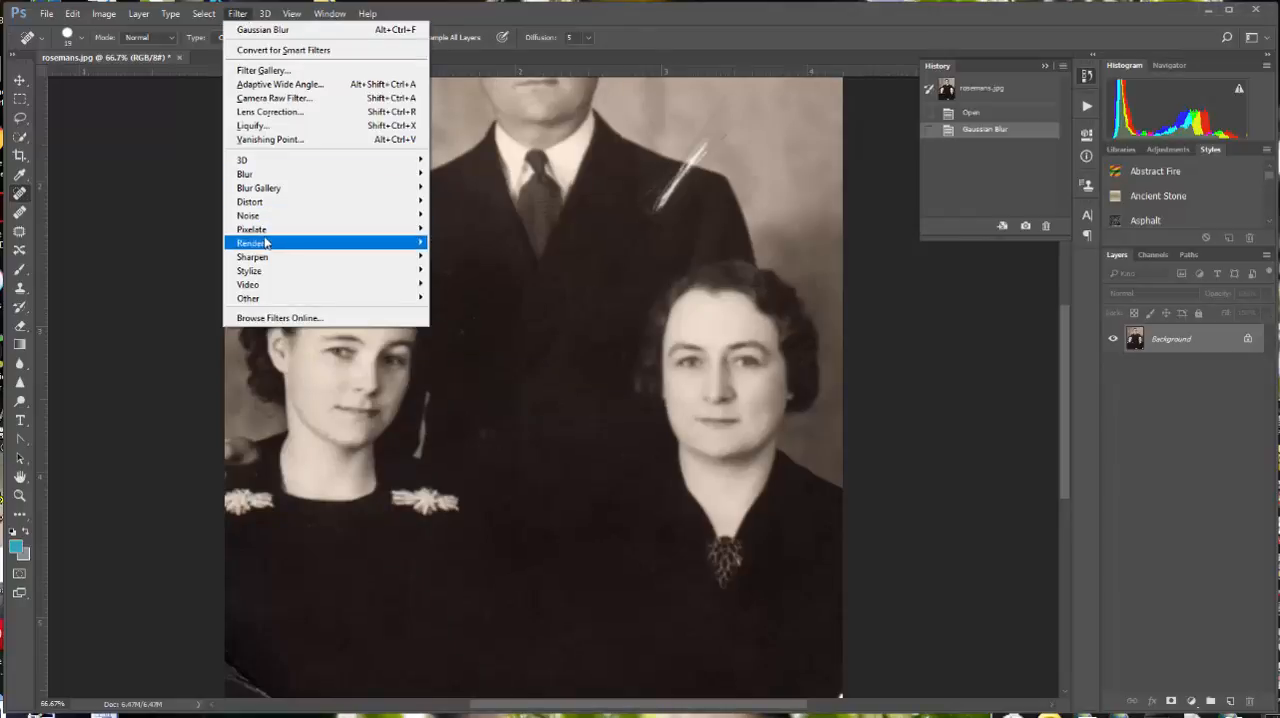
pyautogui.moveTo(300, 257)
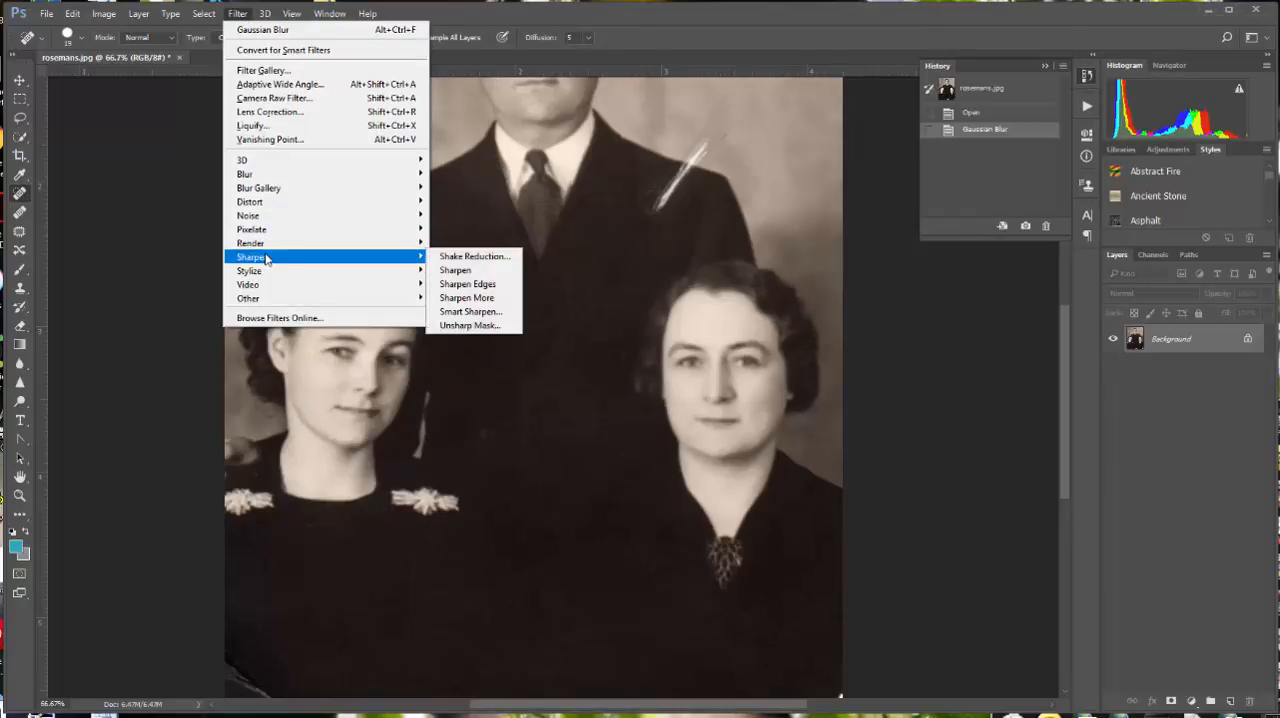
pyautogui.click(495, 315)
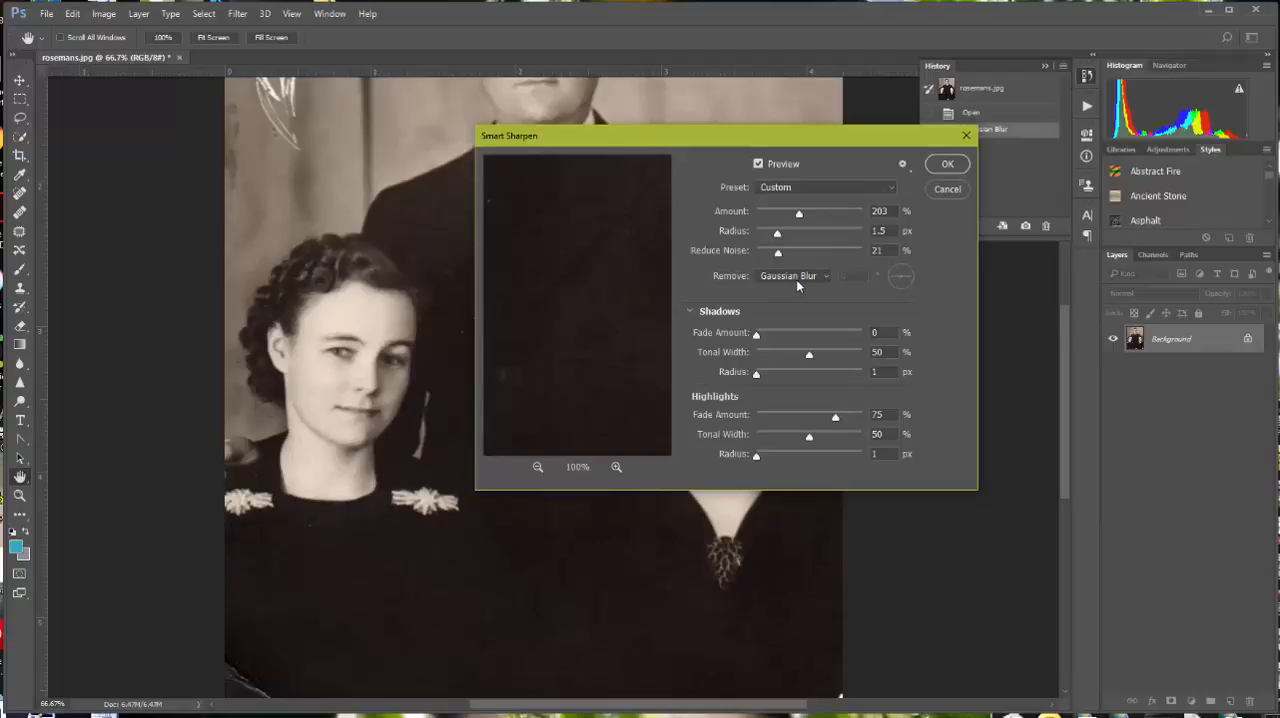
pyautogui.click(824, 275)
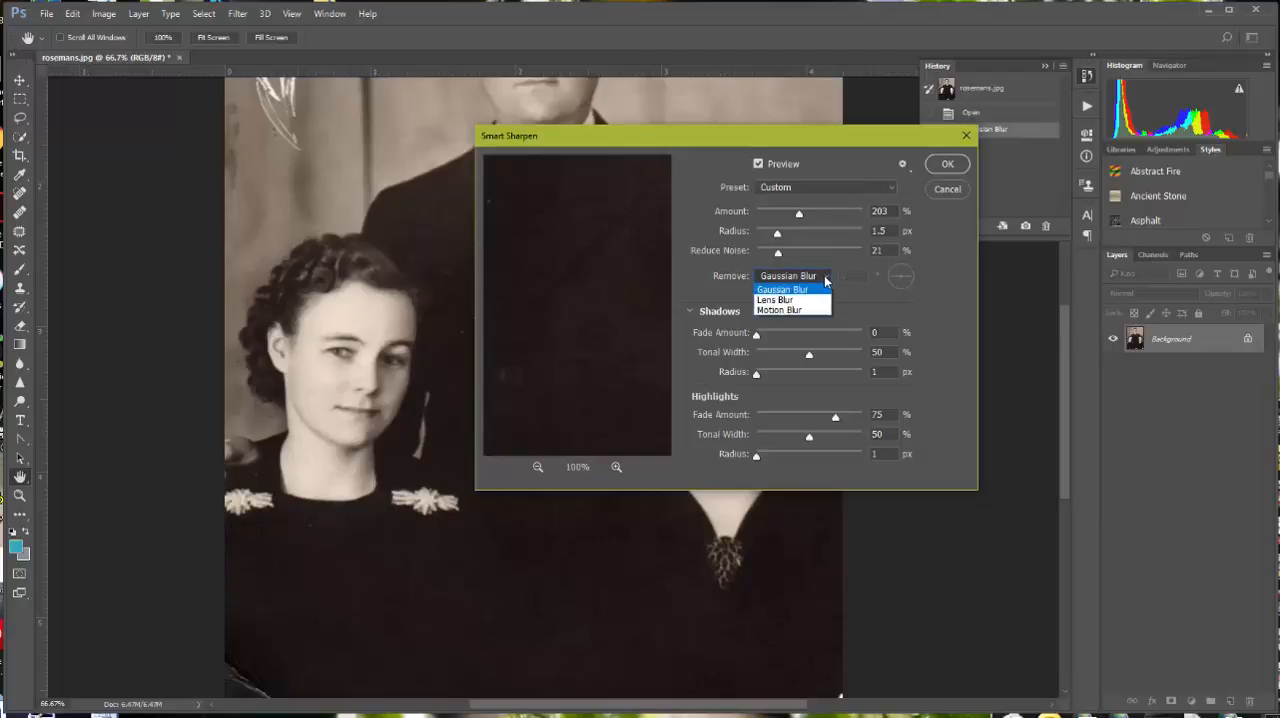
pyautogui.click(826, 287)
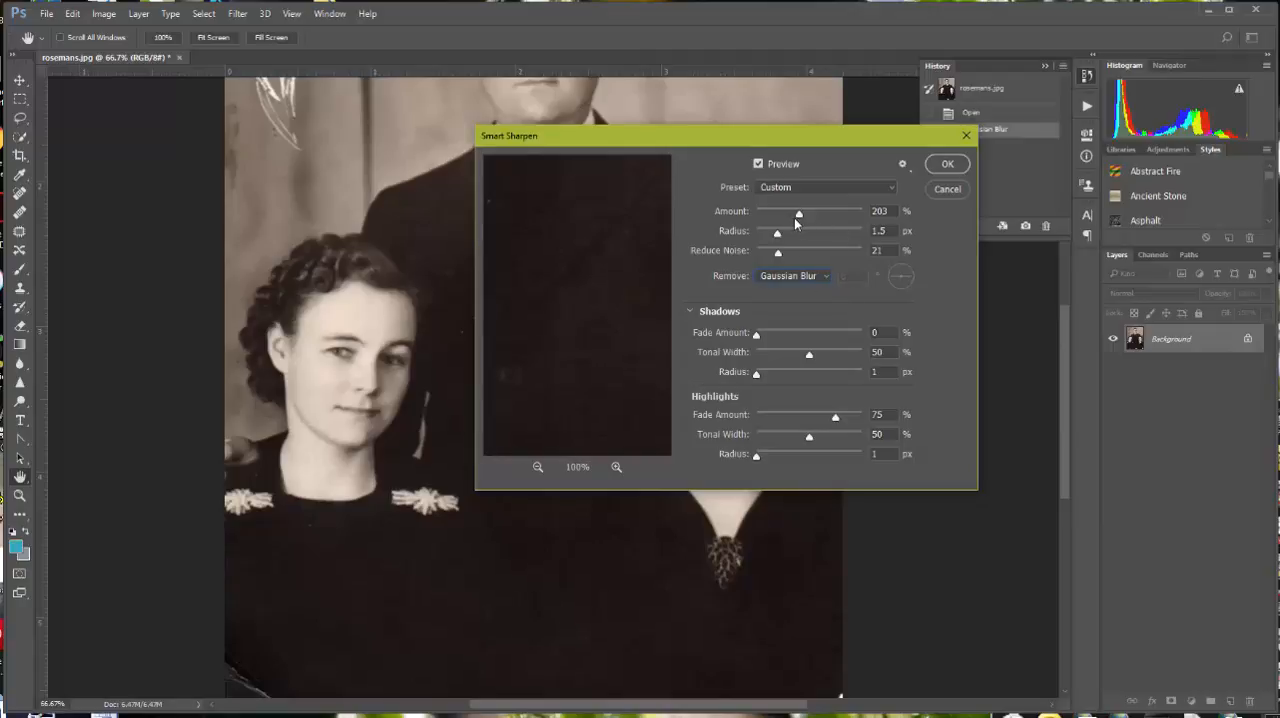
pyautogui.moveTo(798, 214); pyautogui.dragTo(799, 217)
pyautogui.click(836, 419)
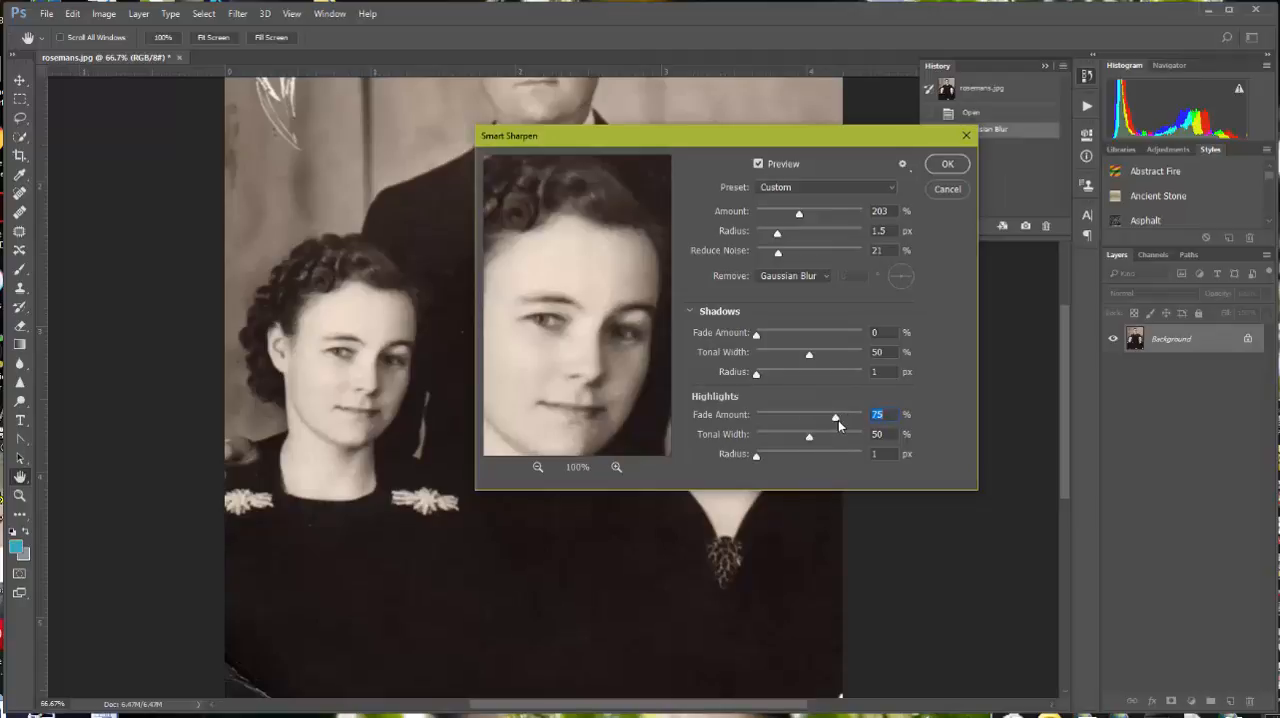
pyautogui.click(932, 171)
# Step: Remove the small white specks on the man's dark suit beside the younger woman's hair with the Spot Healing Brush
pyautogui.press('j')
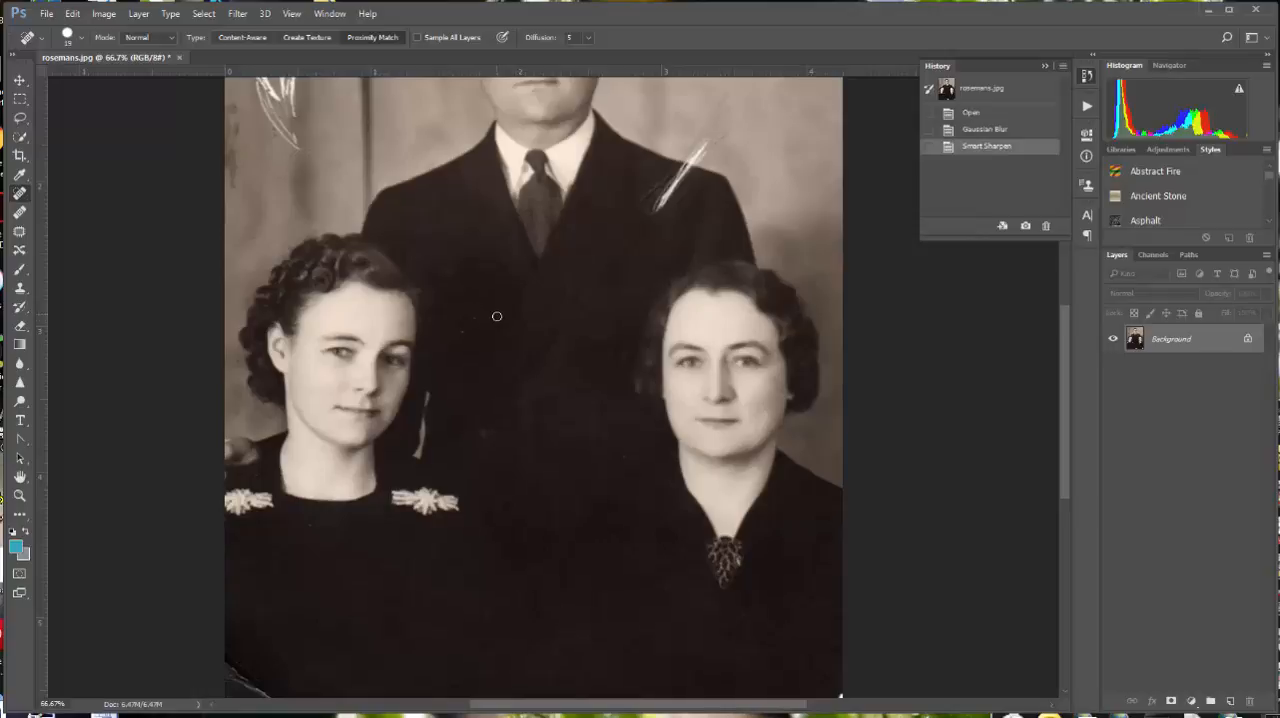
pyautogui.scroll(1, 471, 349)
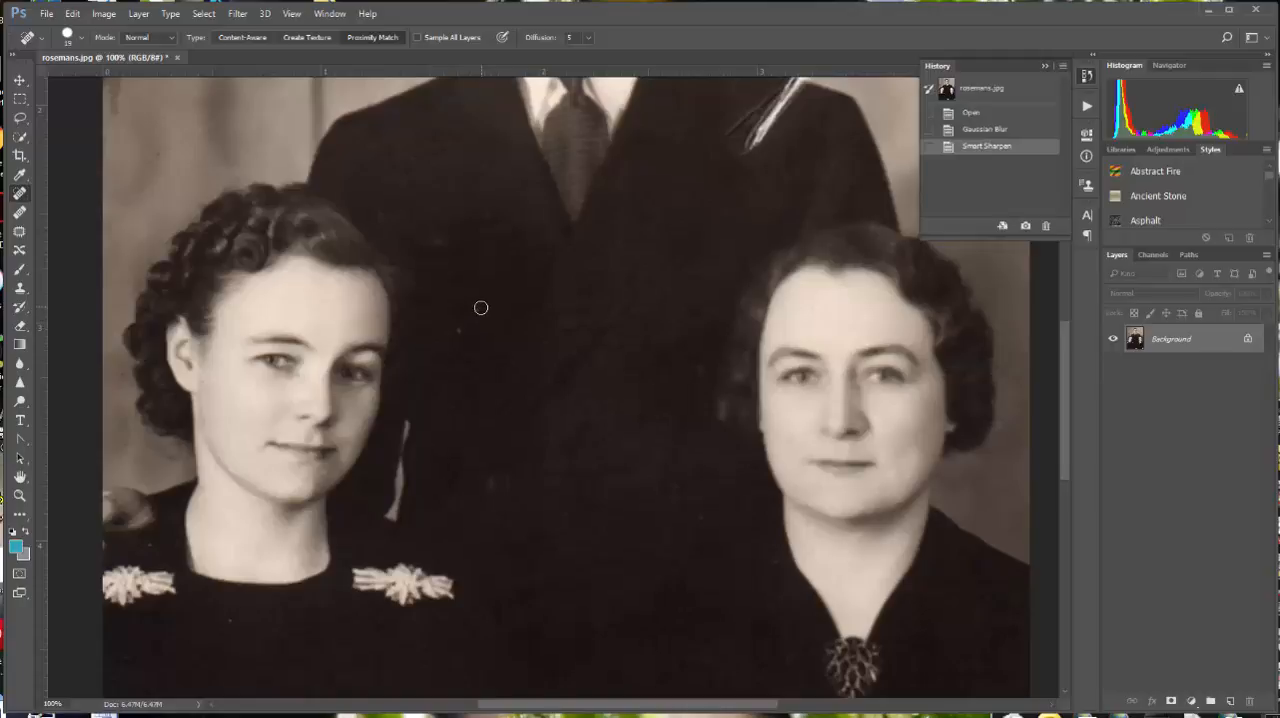
pyautogui.click(478, 312)
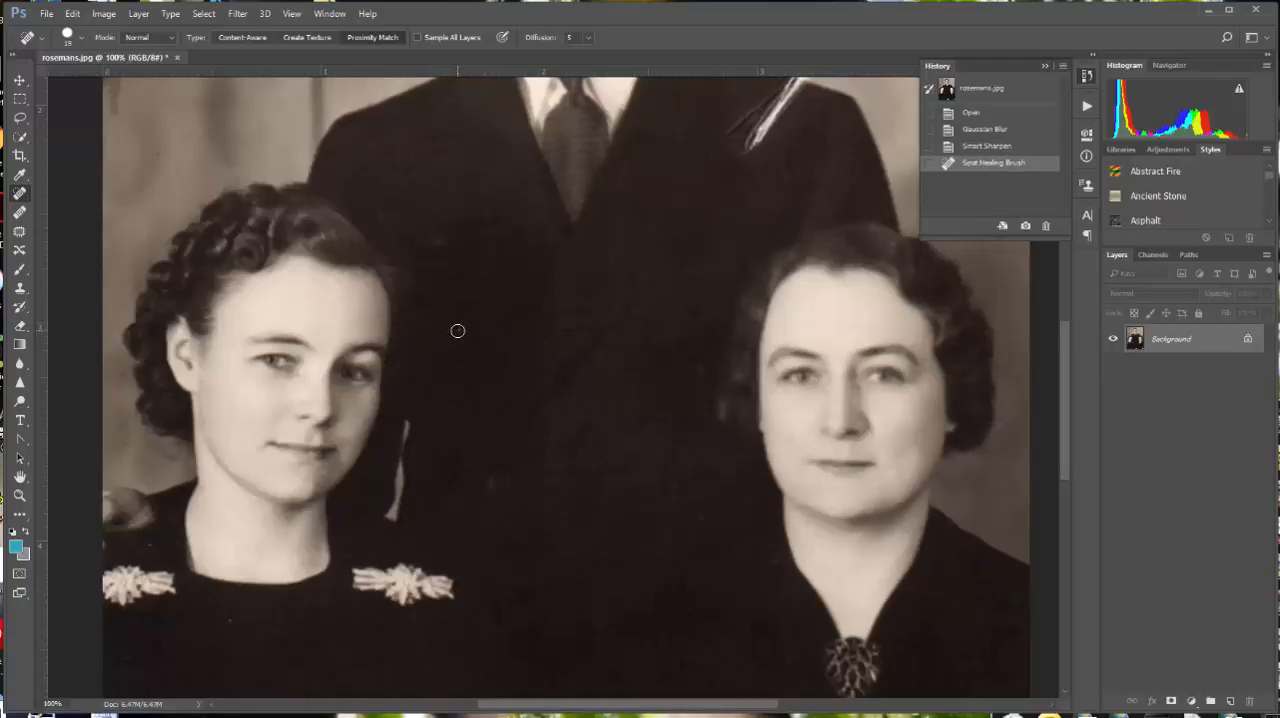
pyautogui.click(458, 331)
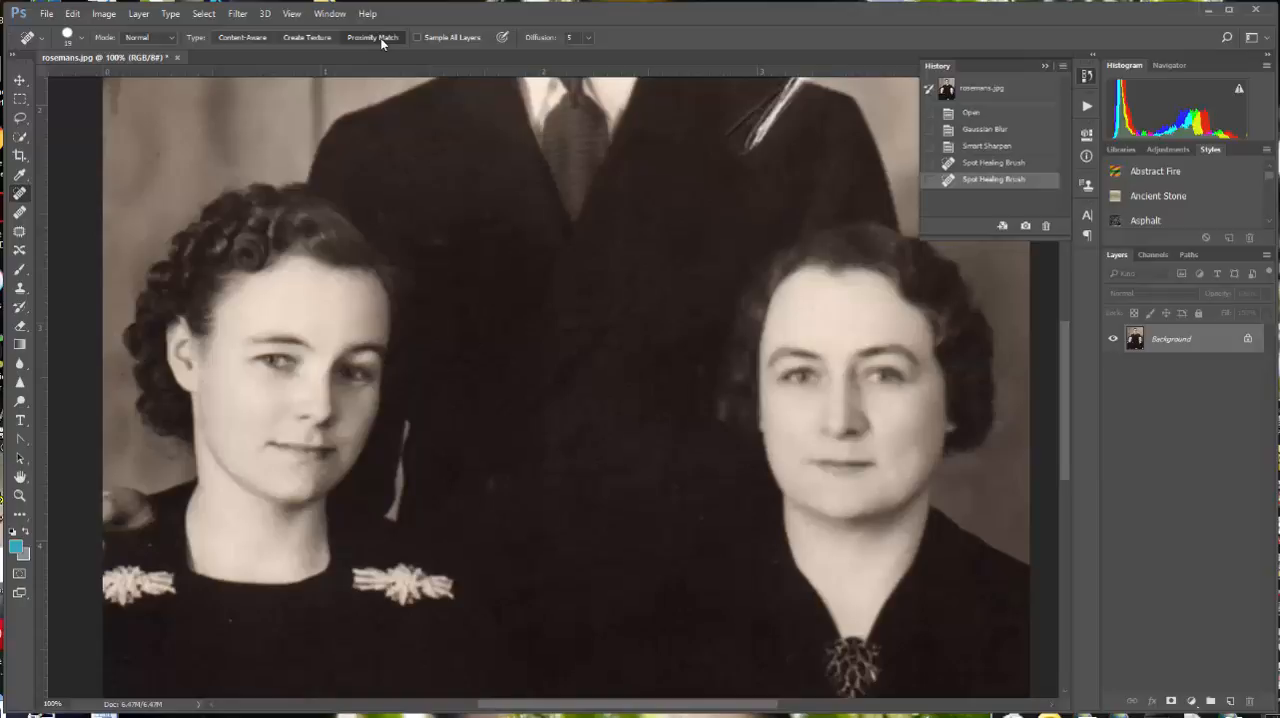
# Step: Heal the blemish on the younger woman's chin and the speck on her dress below the neckline
pyautogui.click(83, 40)
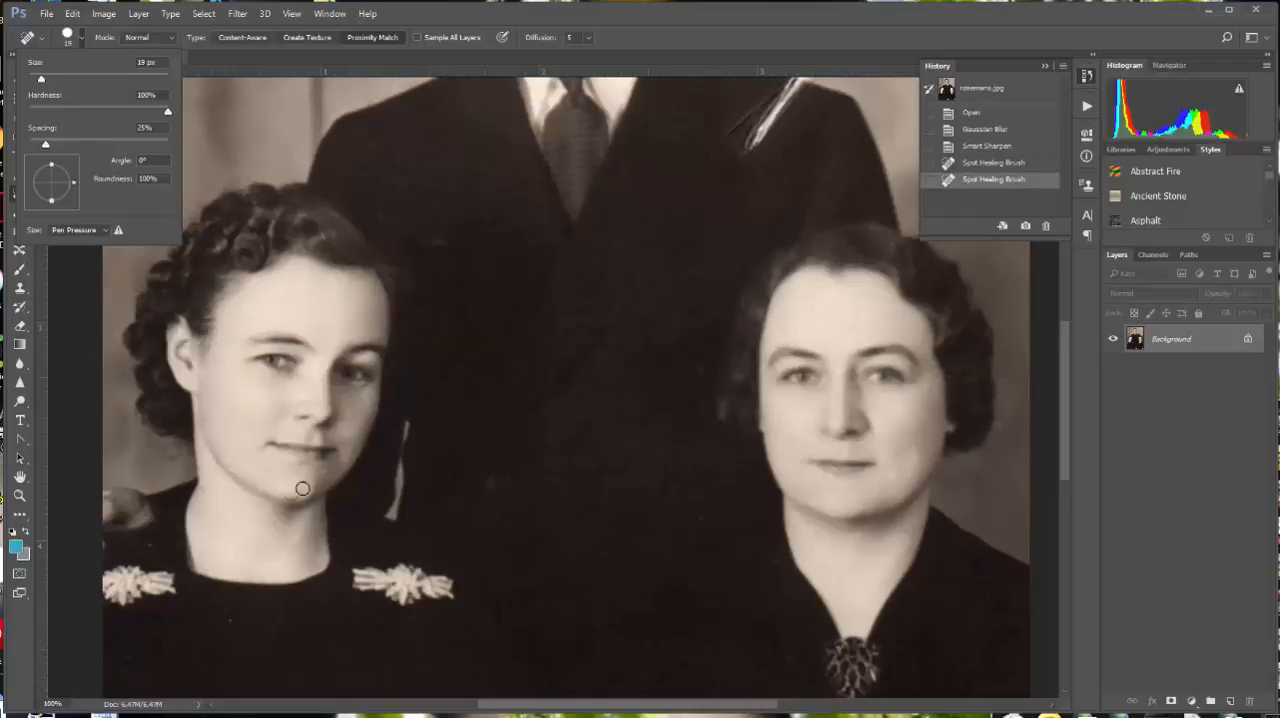
pyautogui.scroll(1, 337, 475)
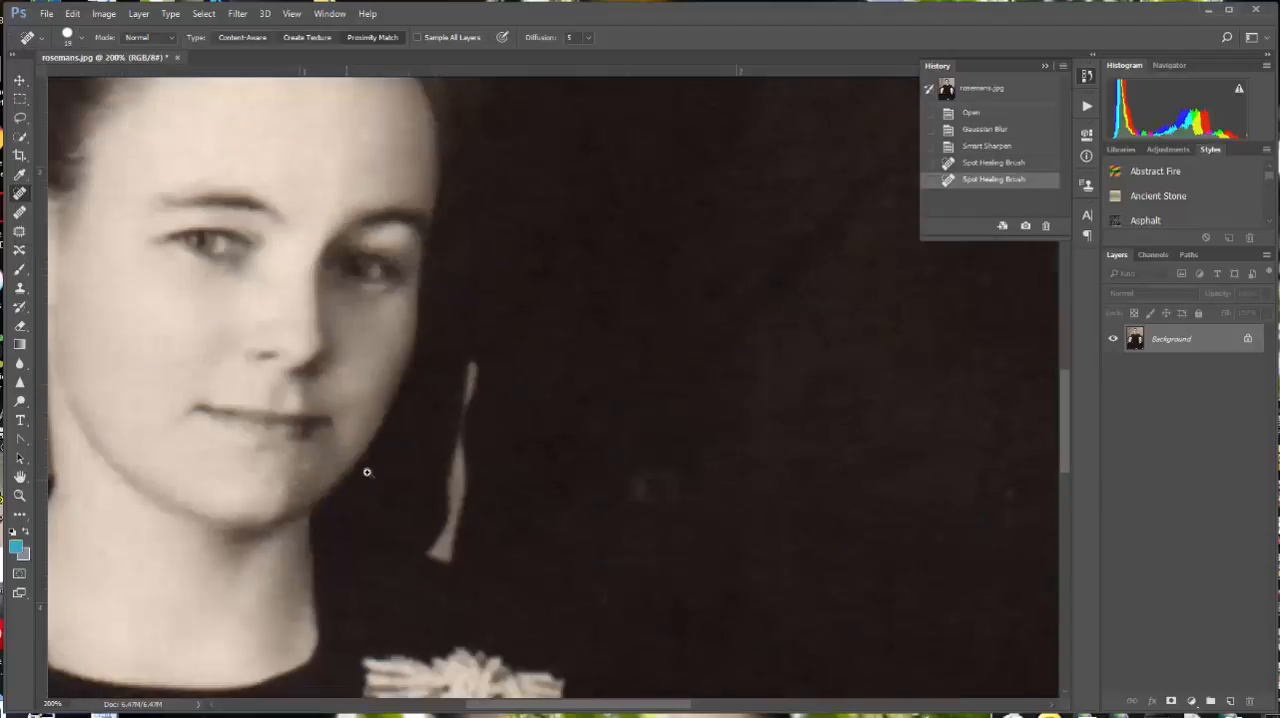
pyautogui.click(308, 467)
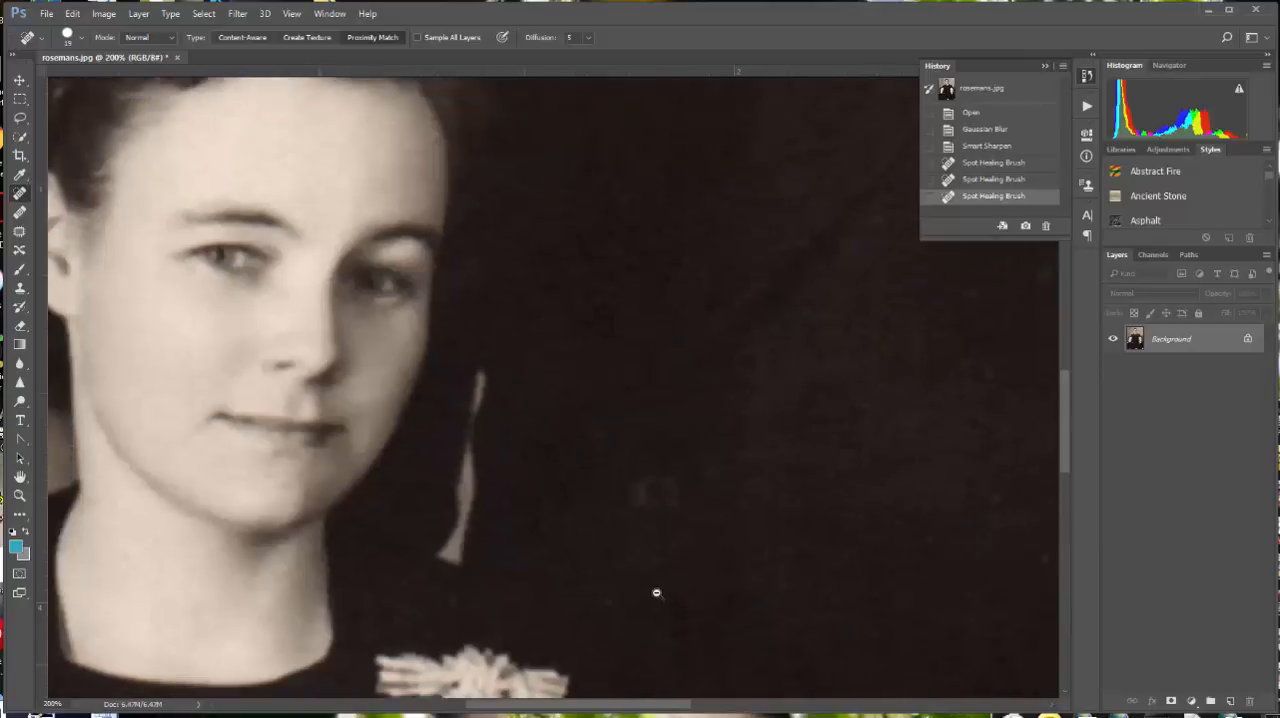
pyautogui.keyDown('alt'); pyautogui.click(657, 593); pyautogui.keyUp('alt')
pyautogui.moveTo(733, 622); pyautogui.dragTo(755, 493)
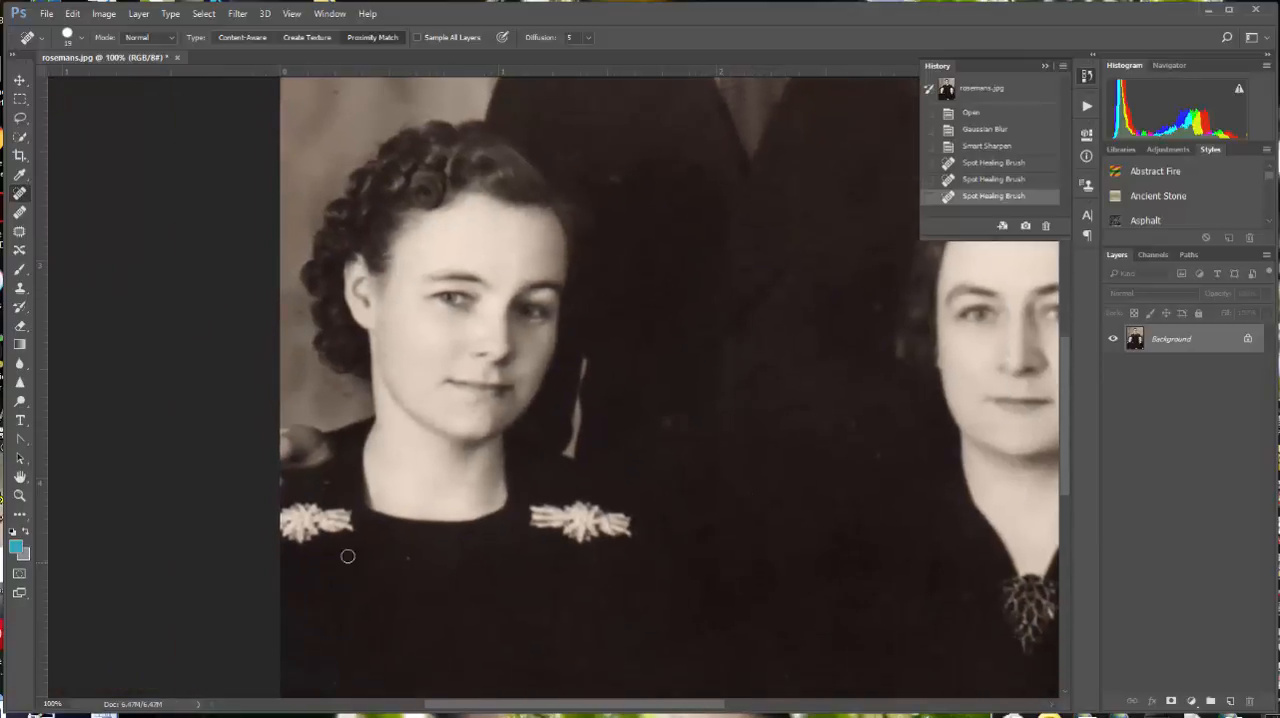
pyautogui.click(408, 557)
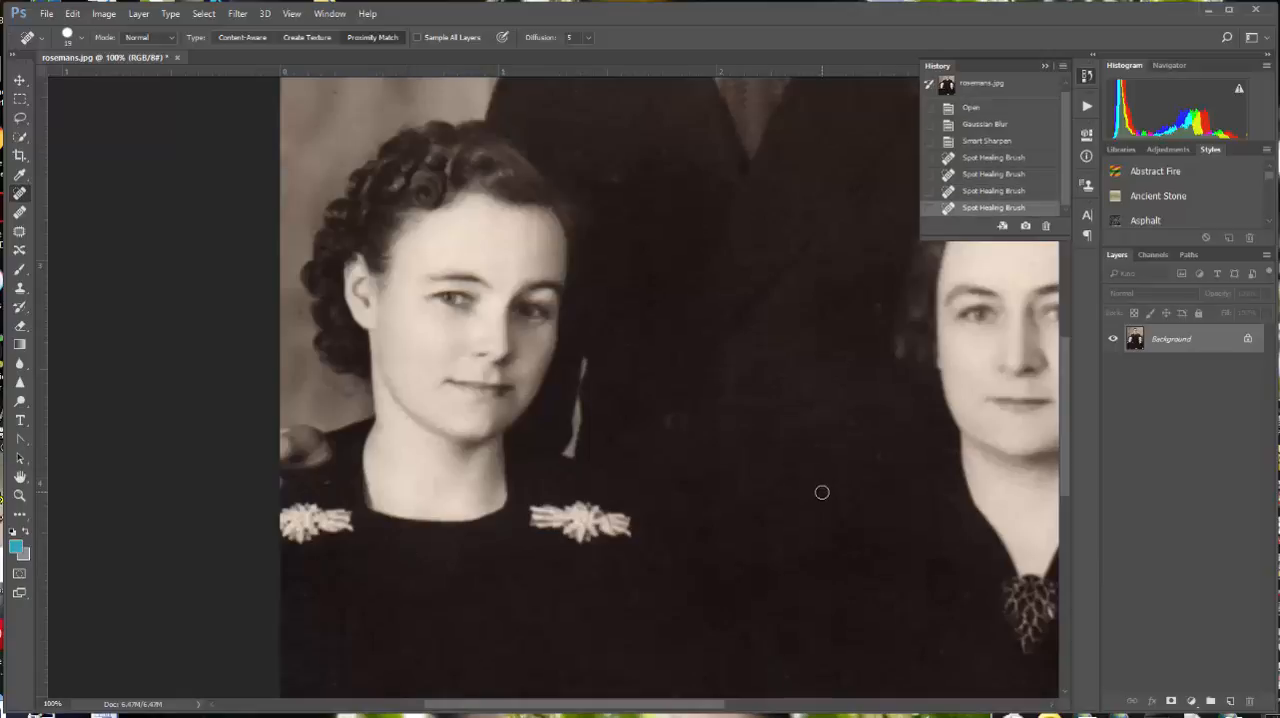
# Step: Heal the specks on the man's suit between the two women and the spot on his forehead
pyautogui.moveTo(894, 458)
pyautogui.mouseDown()
pyautogui.moveTo(851, 513)
pyautogui.moveTo(811, 531)
pyautogui.mouseUp()
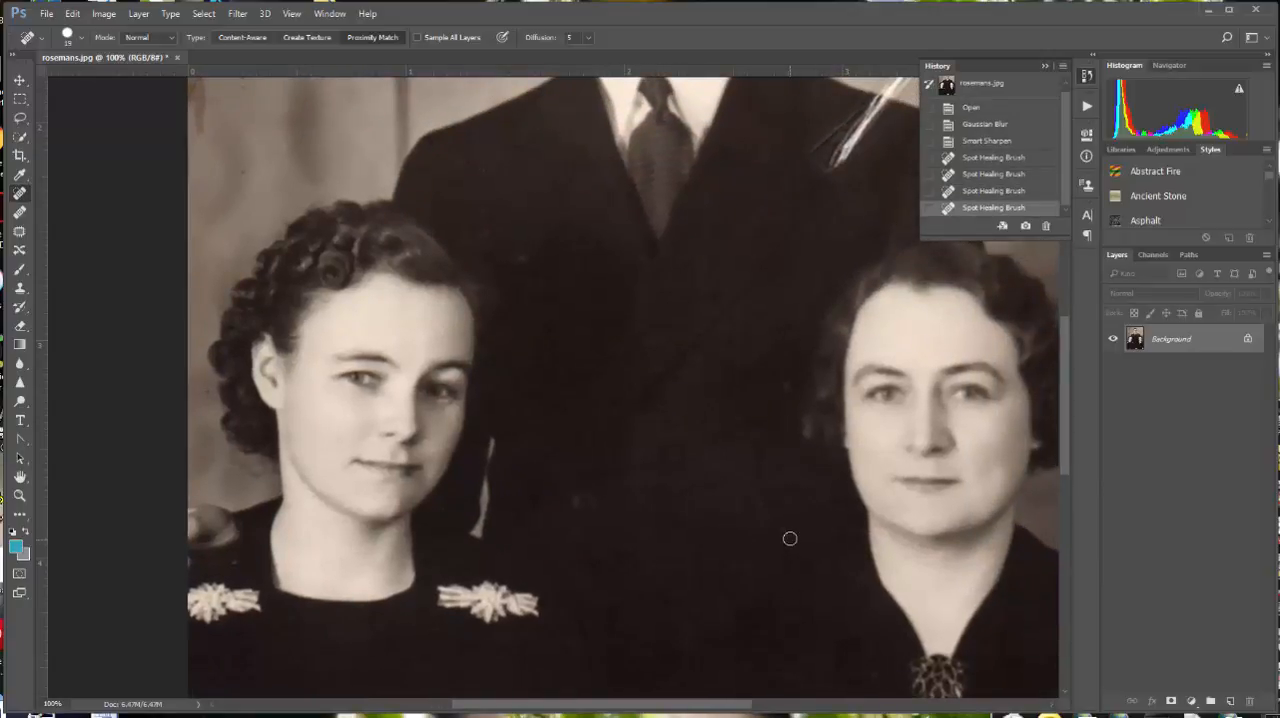
pyautogui.click(785, 531)
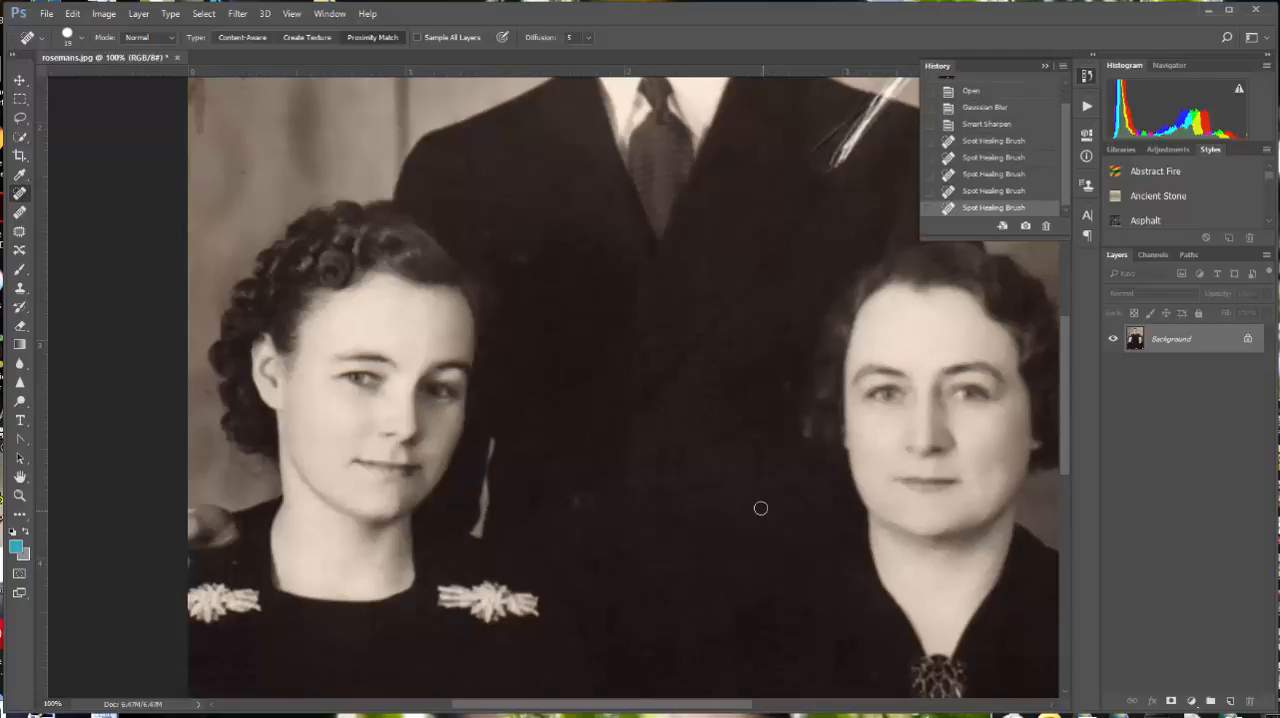
pyautogui.click(762, 507)
pyautogui.moveTo(729, 372); pyautogui.dragTo(654, 515)
pyautogui.click(500, 368)
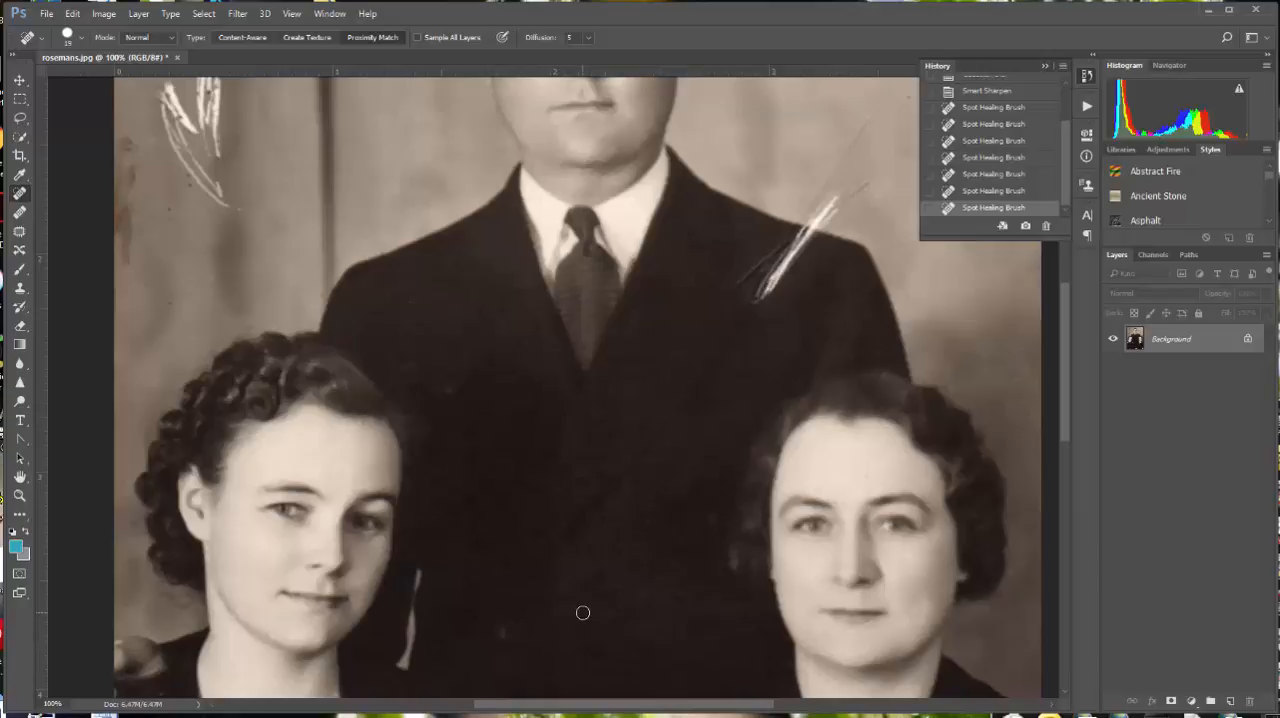
pyautogui.click(450, 391)
pyautogui.moveTo(717, 366); pyautogui.dragTo(674, 646)
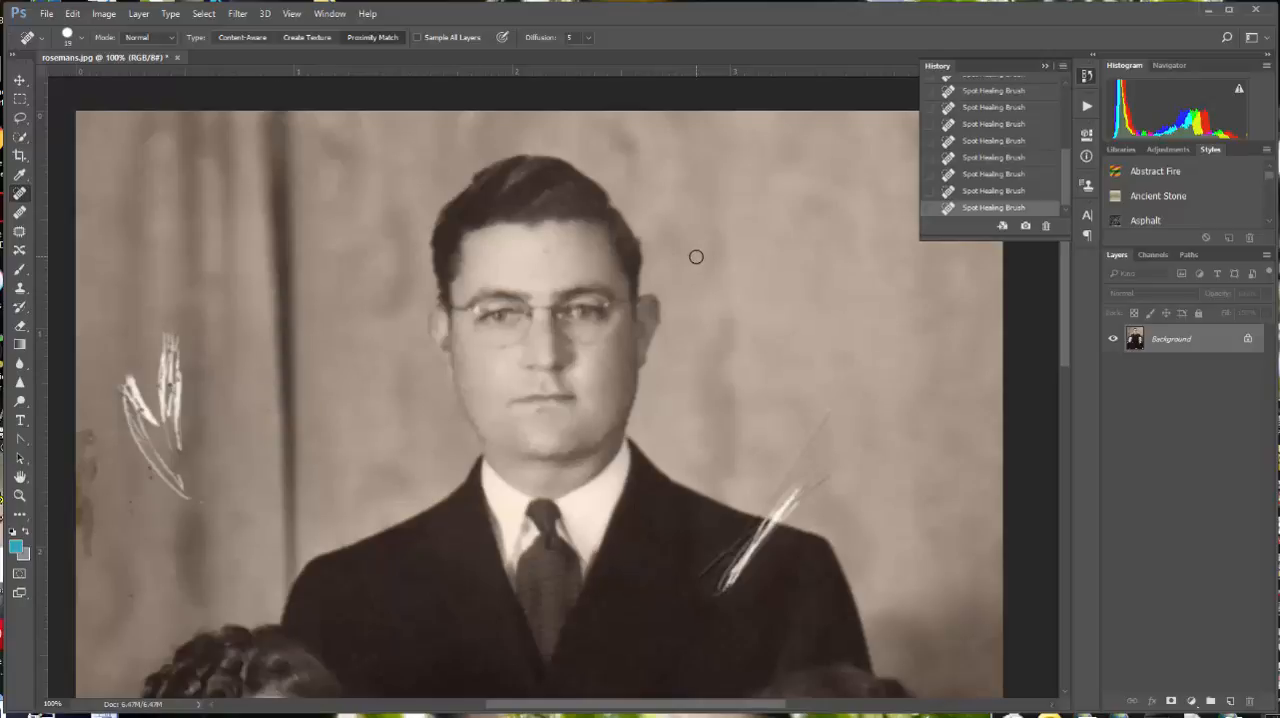
pyautogui.click(546, 251)
# Step: Check the rest of the photo for small specks and heal those on the dark clothing above the hand
pyautogui.moveTo(833, 400); pyautogui.dragTo(817, 343)
pyautogui.moveTo(869, 474); pyautogui.dragTo(830, 343)
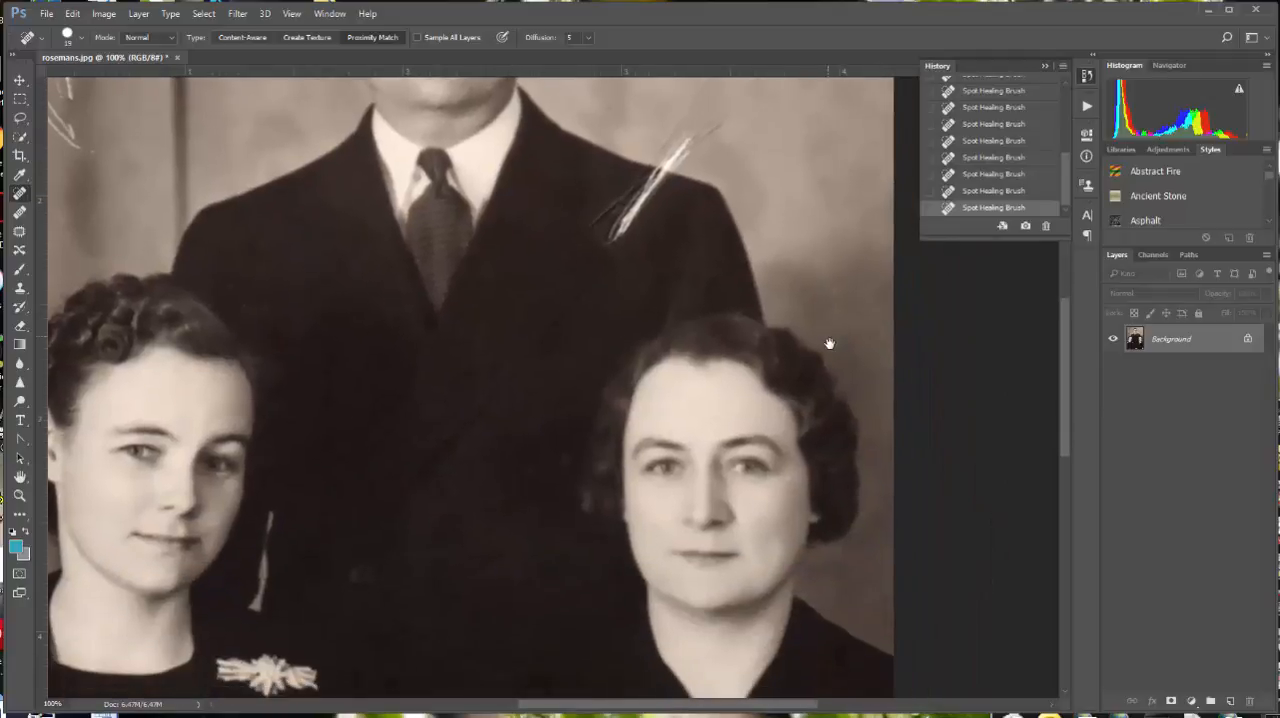
pyautogui.moveTo(711, 609); pyautogui.dragTo(764, 501)
pyautogui.moveTo(514, 631); pyautogui.dragTo(634, 451)
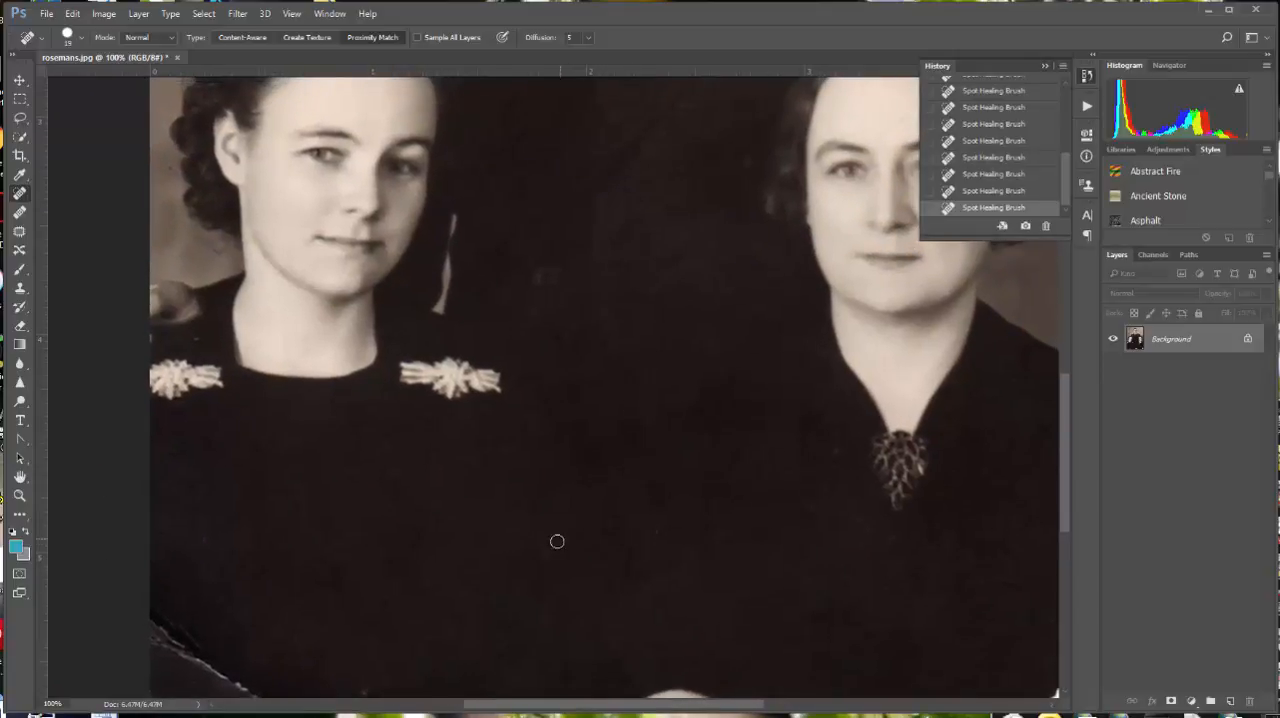
pyautogui.moveTo(726, 571); pyautogui.dragTo(723, 500)
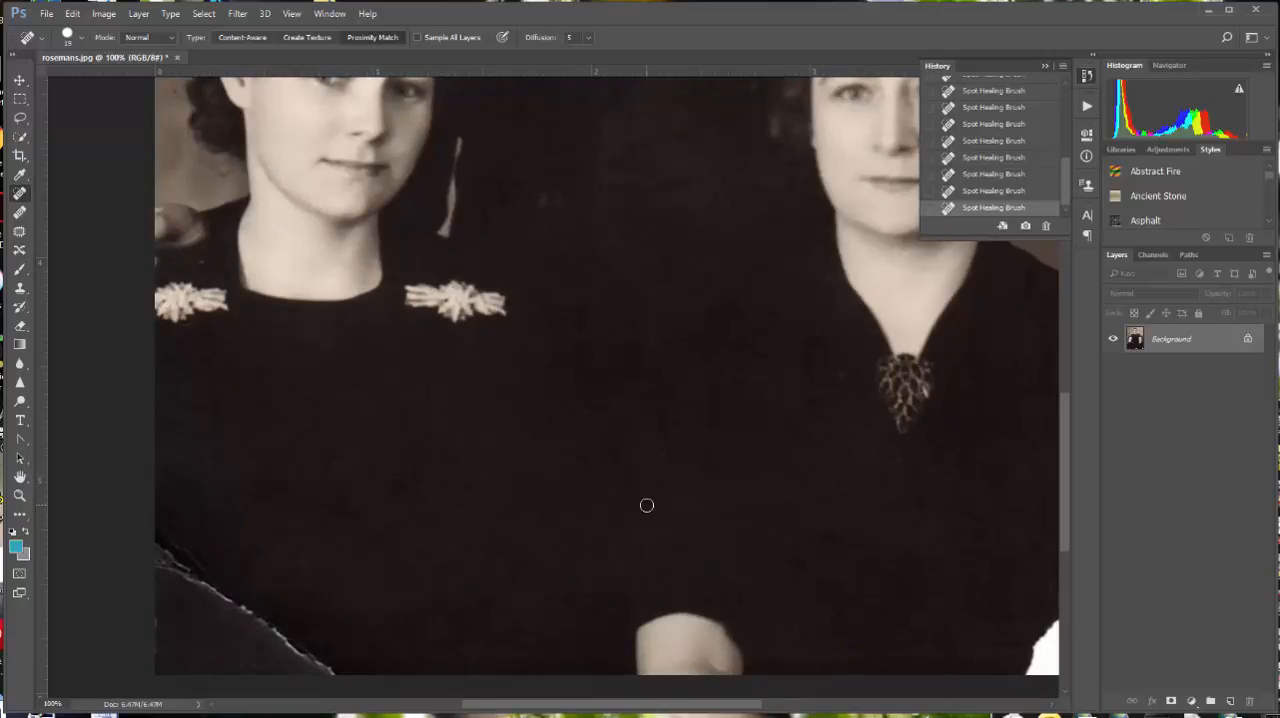
pyautogui.moveTo(646, 506); pyautogui.dragTo(665, 463)
pyautogui.moveTo(777, 403); pyautogui.dragTo(666, 597)
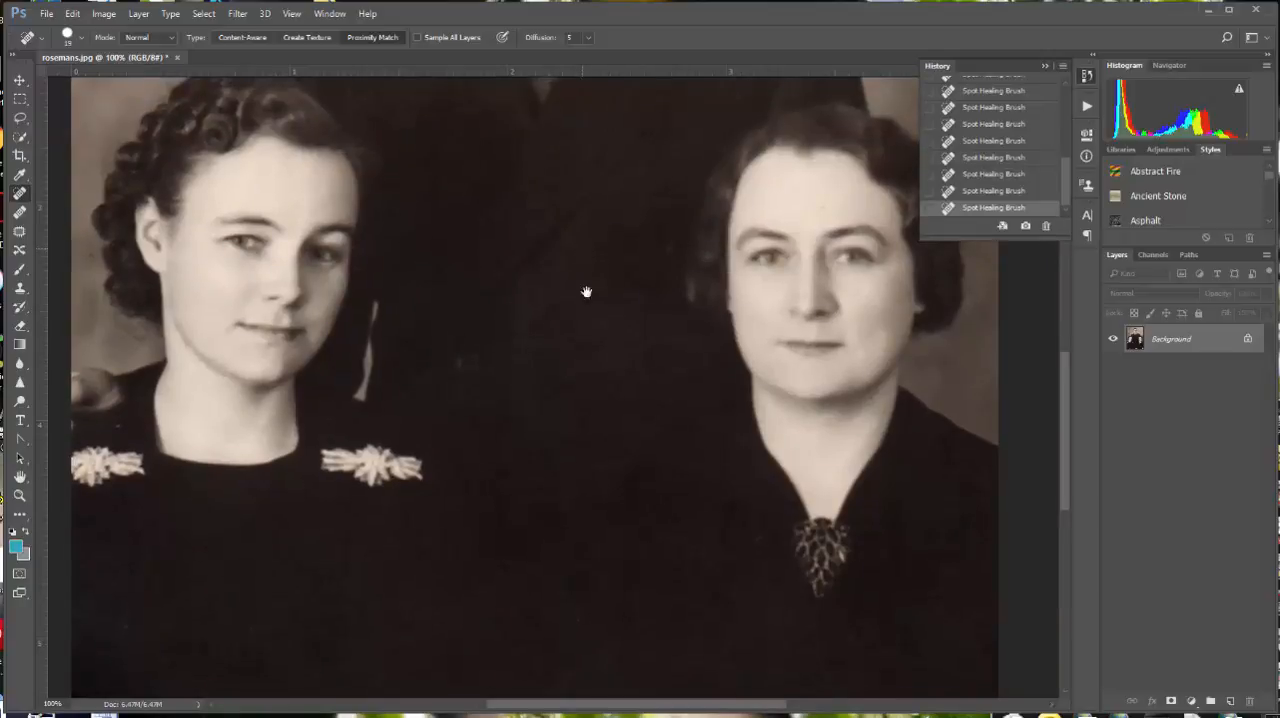
pyautogui.moveTo(586, 289); pyautogui.dragTo(585, 498)
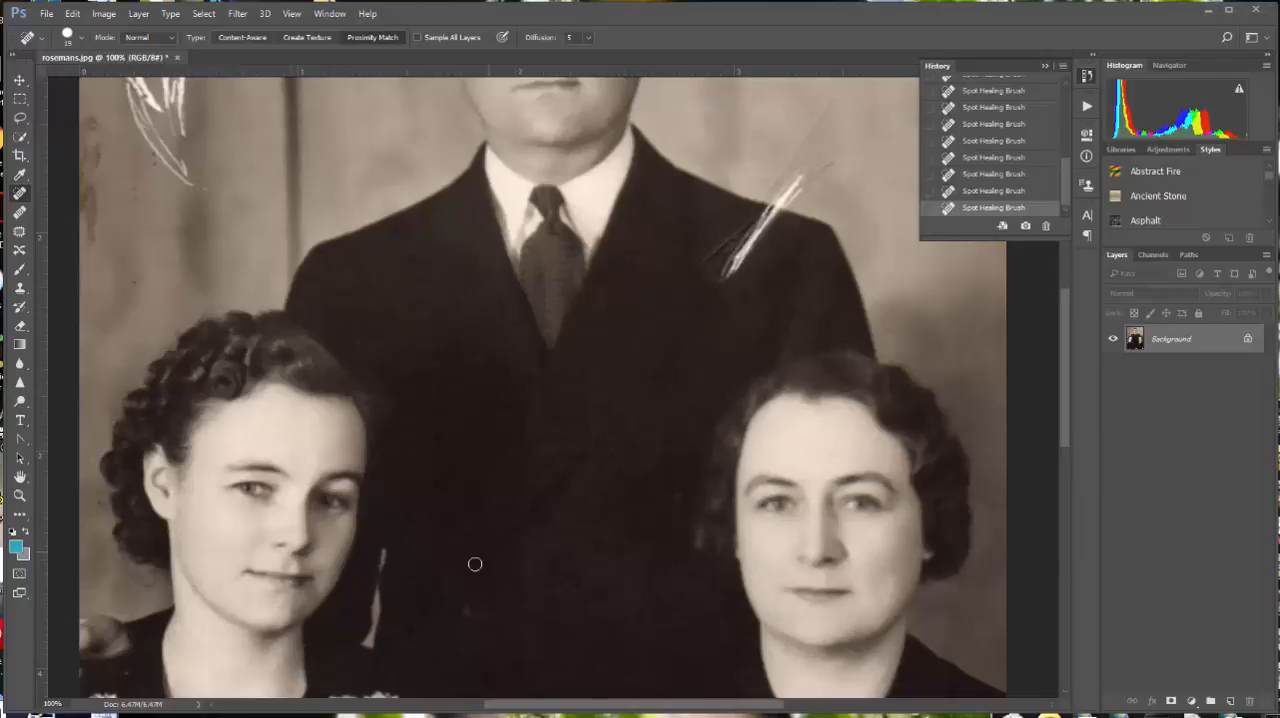
pyautogui.moveTo(456, 586); pyautogui.dragTo(529, 297)
pyautogui.moveTo(477, 578)
pyautogui.mouseDown()
pyautogui.moveTo(492, 521)
pyautogui.moveTo(489, 546)
pyautogui.mouseUp()
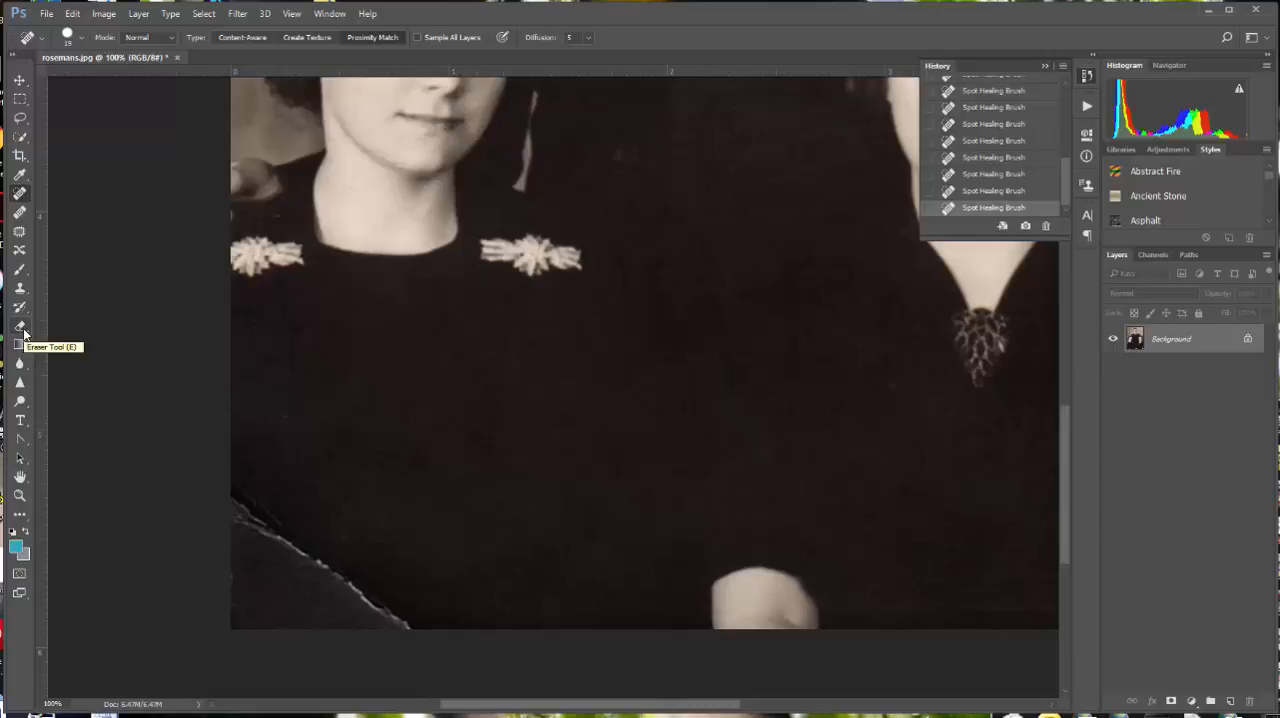
# Step: Set up the Clone Stamp with a larger, softer brush of 86 px and aligned sampling turned on
pyautogui.click(24, 290)
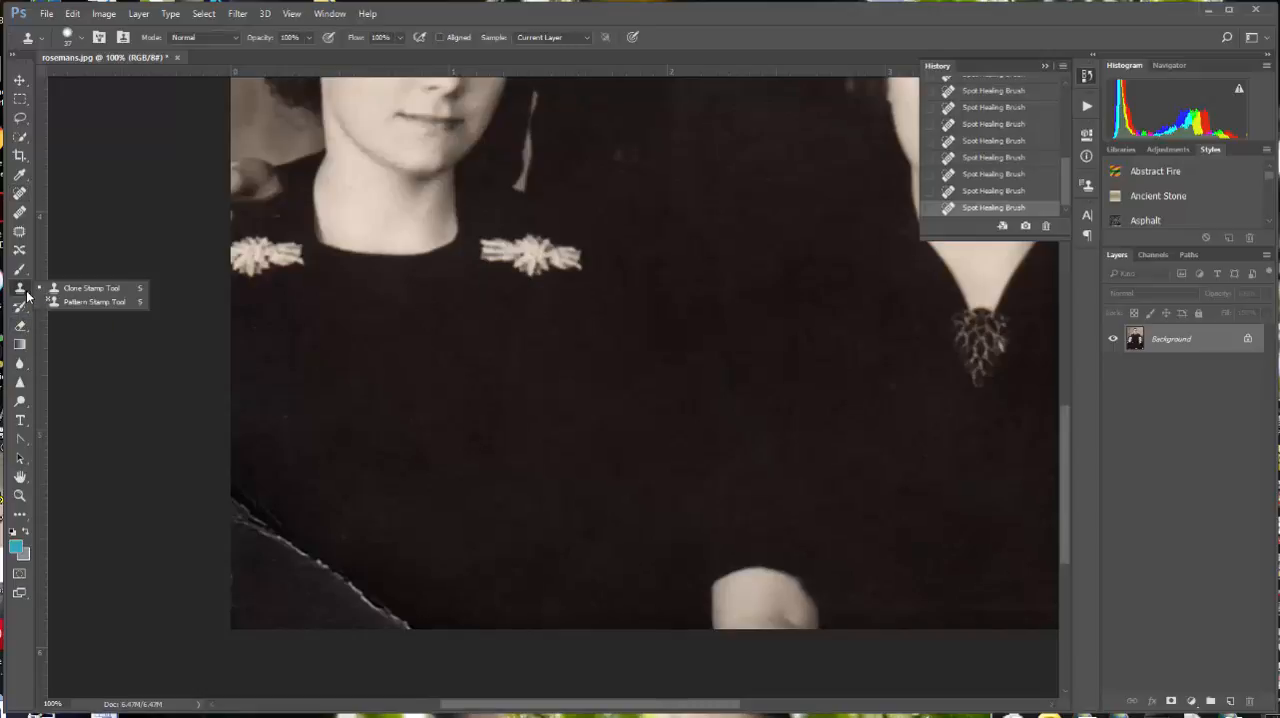
pyautogui.click(80, 290)
pyautogui.click(83, 40)
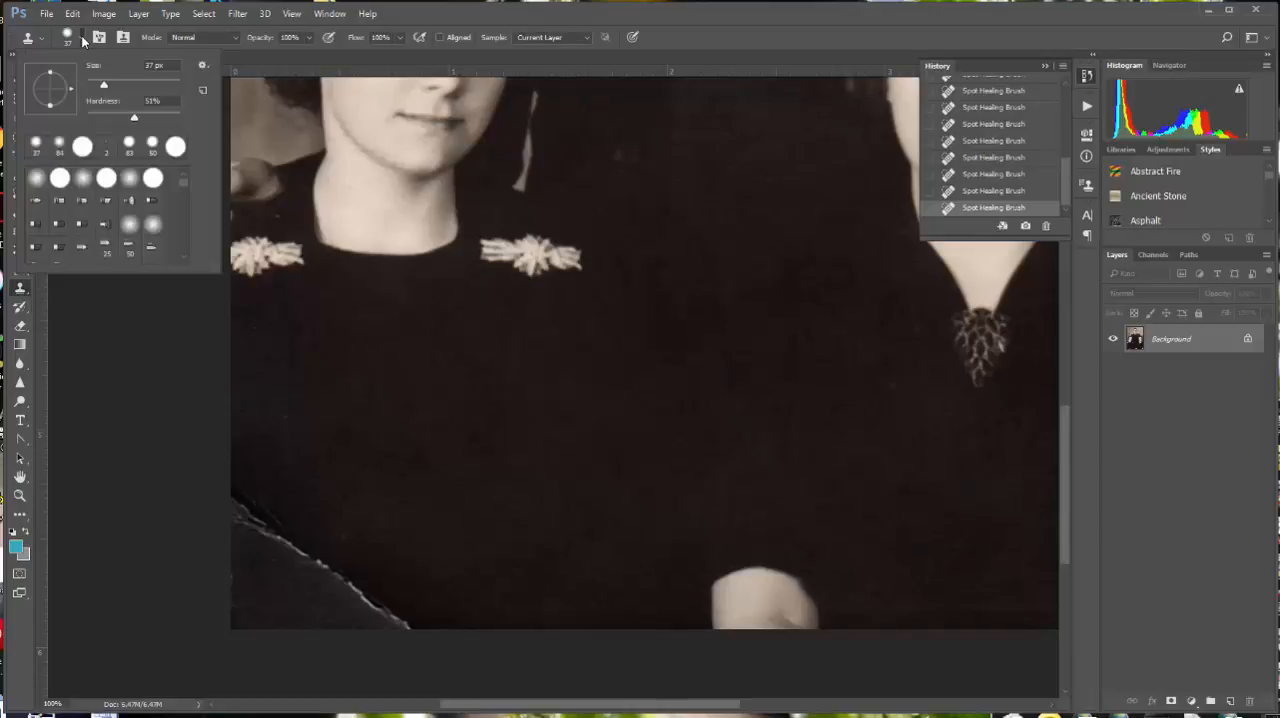
pyautogui.moveTo(104, 88); pyautogui.dragTo(132, 88)
pyautogui.moveTo(135, 120); pyautogui.dragTo(109, 120)
pyautogui.click(439, 38)
pyautogui.click(439, 38)
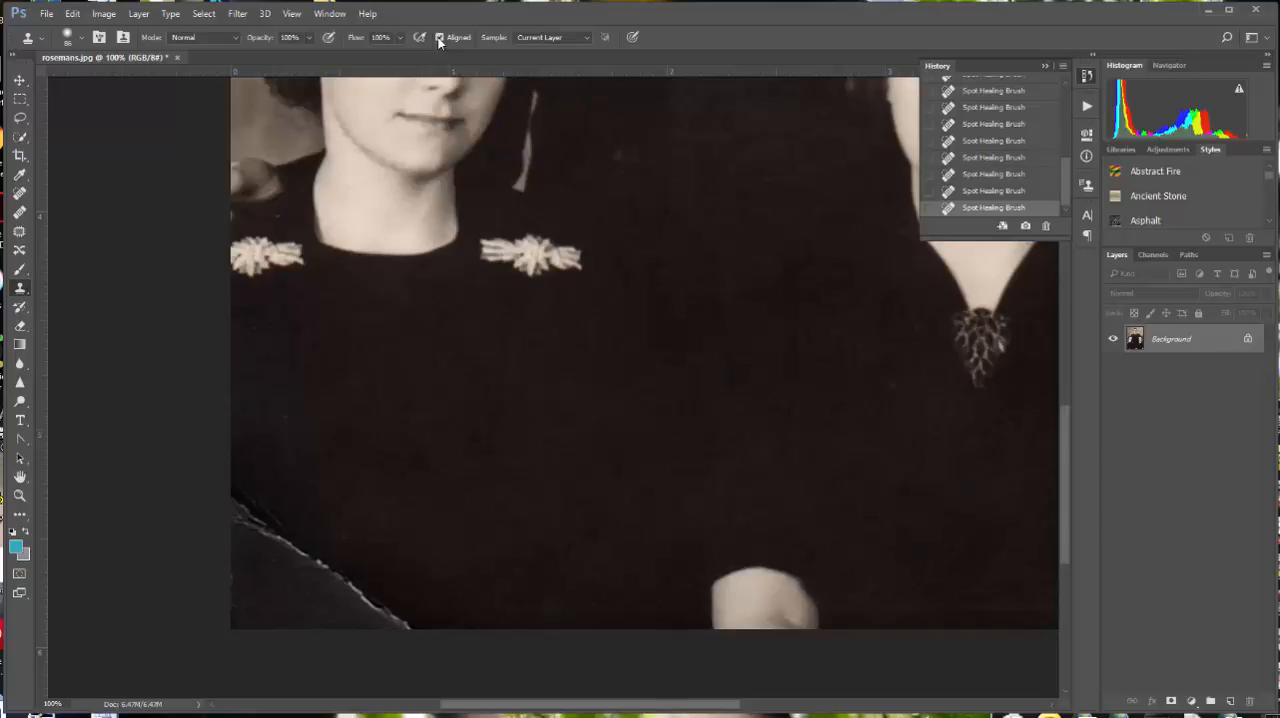
# Step: Clone dark dress fabric over the torn crease in the photo's lower-left corner and even out the tone around it
pyautogui.click(282, 535)
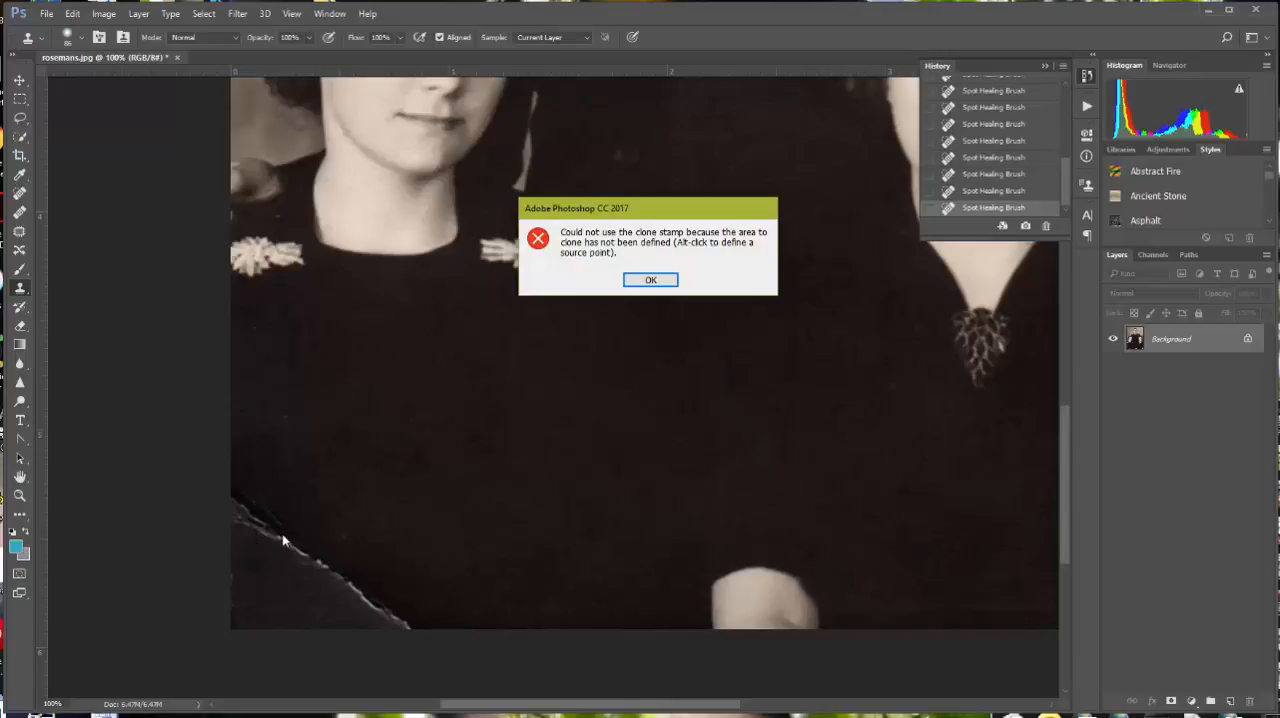
pyautogui.click(652, 279)
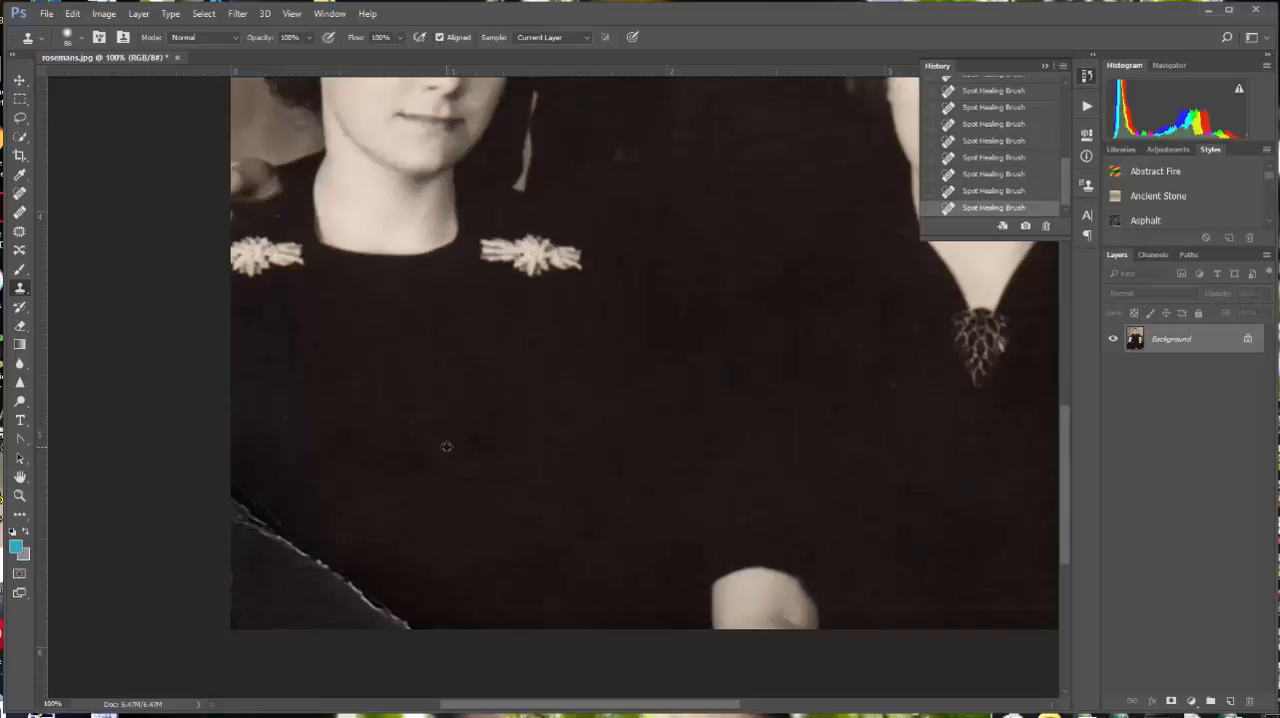
pyautogui.click(317, 554)
pyautogui.moveTo(312, 553); pyautogui.dragTo(302, 548)
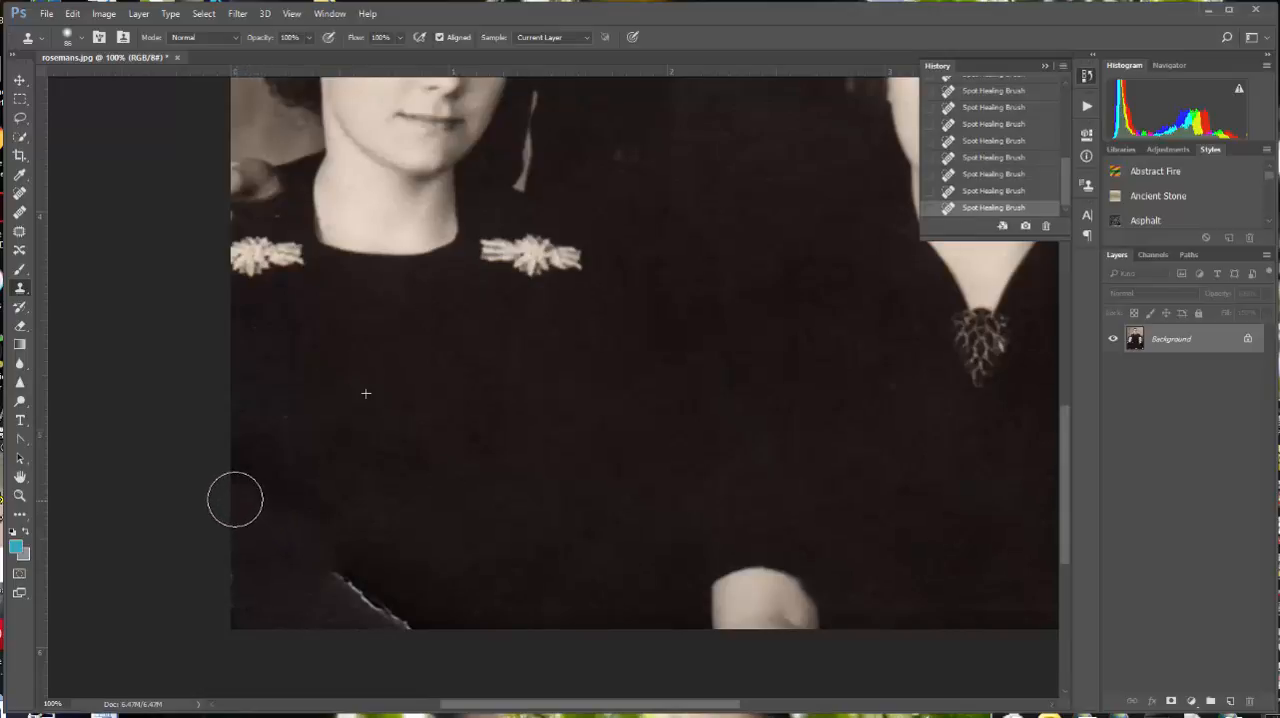
pyautogui.moveTo(233, 497); pyautogui.dragTo(231, 497)
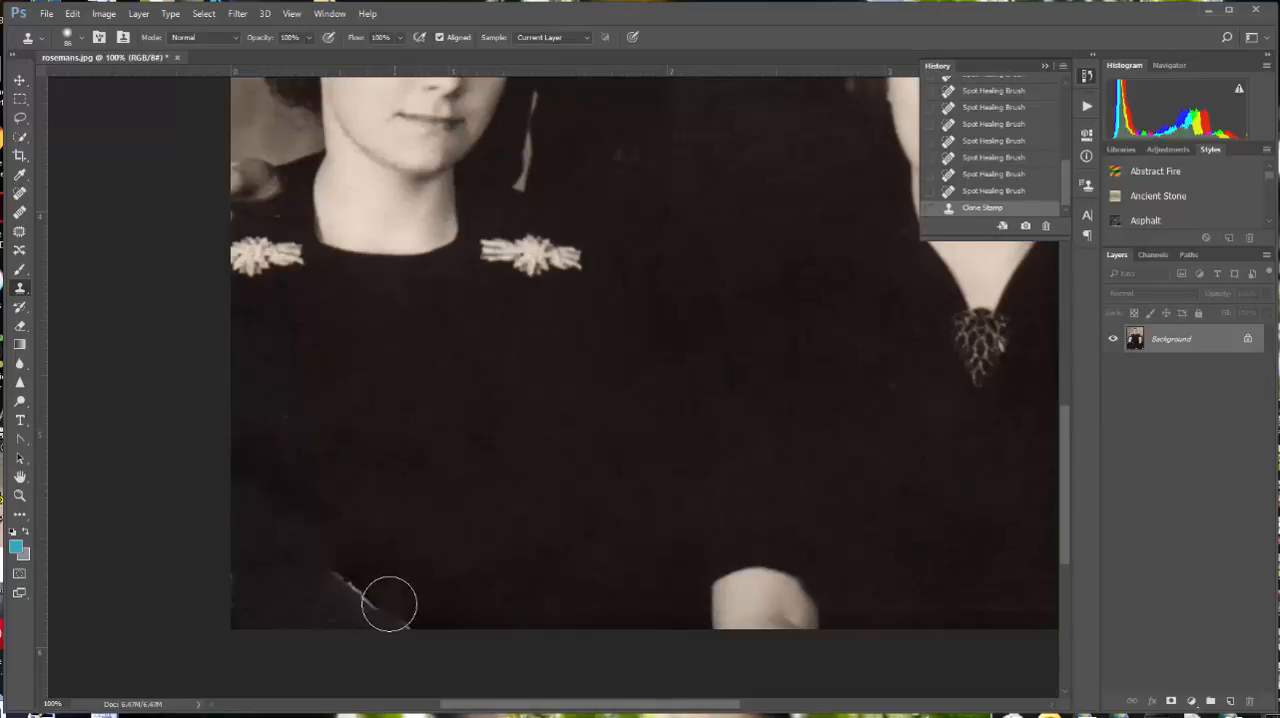
pyautogui.click(338, 578)
pyautogui.moveTo(338, 578); pyautogui.dragTo(406, 620)
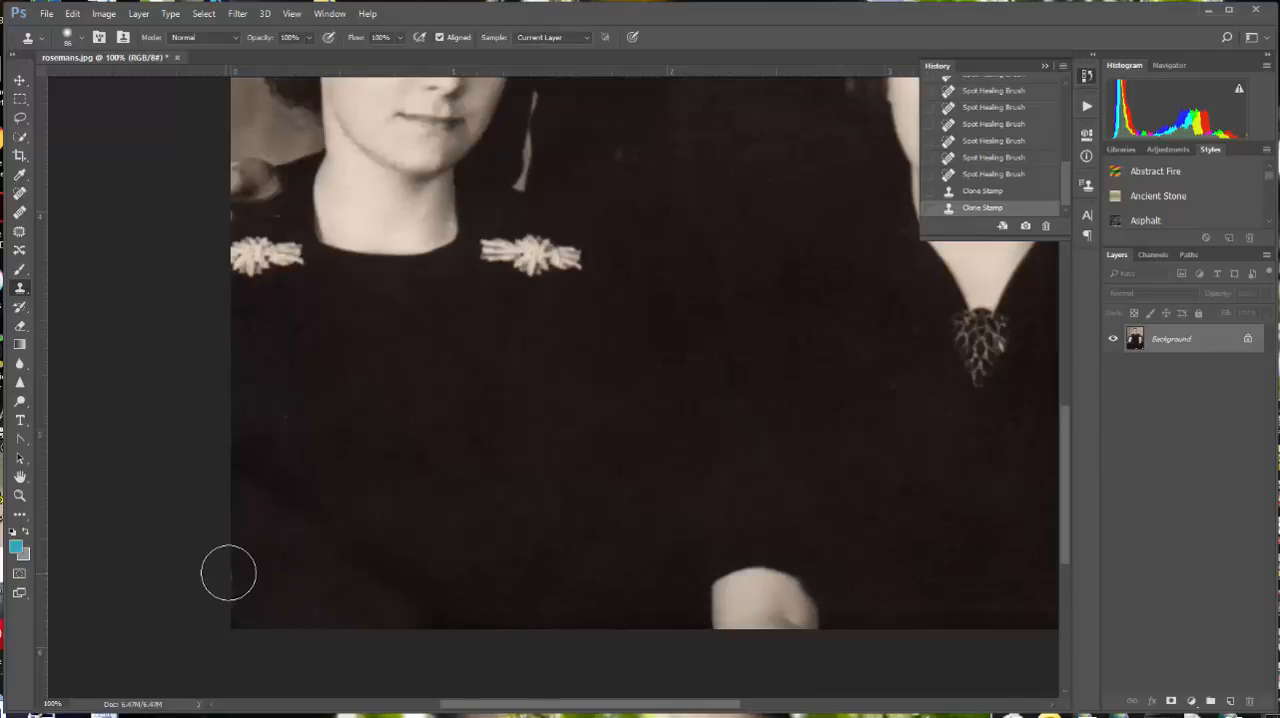
pyautogui.moveTo(229, 566); pyautogui.dragTo(226, 606)
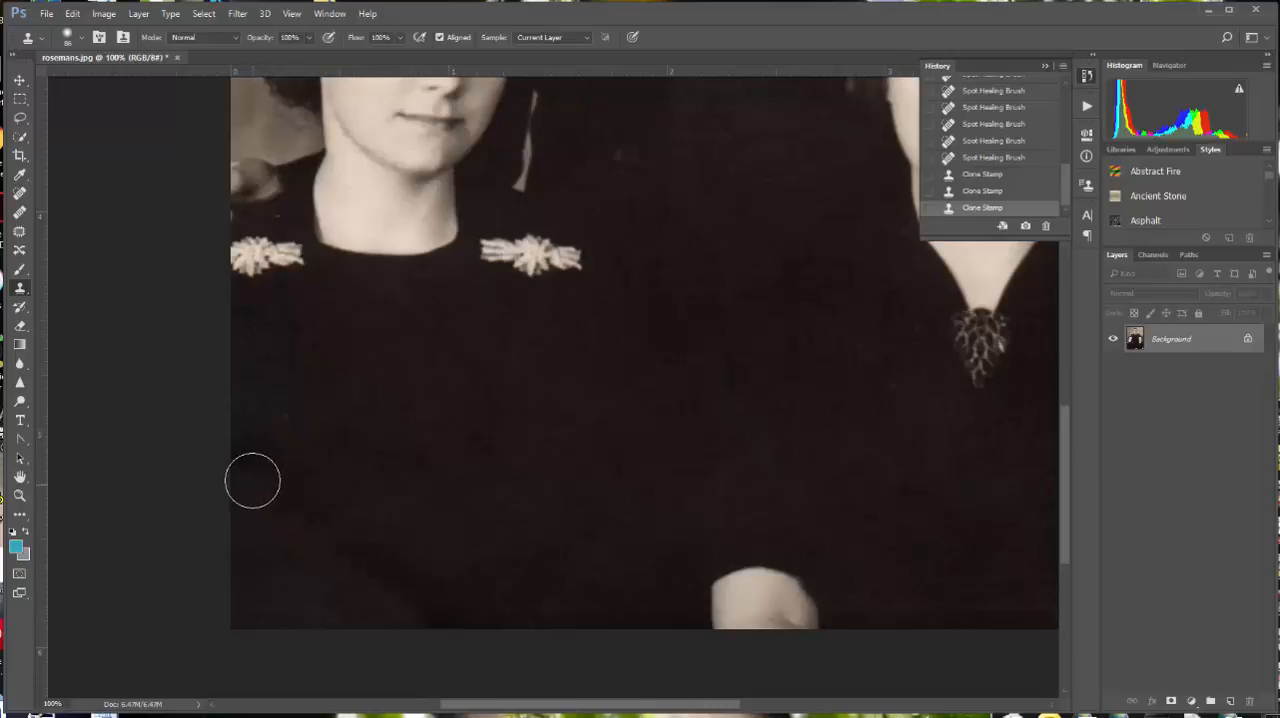
pyautogui.moveTo(239, 443)
pyautogui.mouseDown()
pyautogui.moveTo(426, 603)
pyautogui.moveTo(465, 610)
pyautogui.mouseUp()
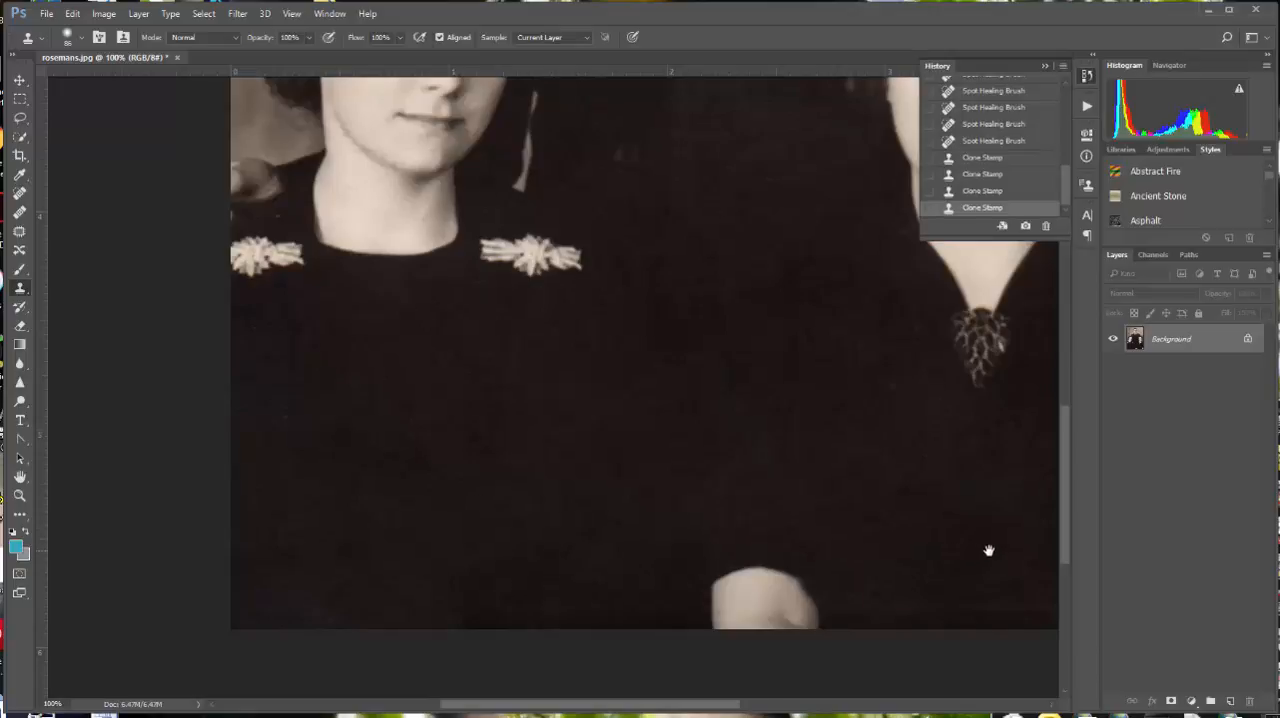
# Step: Cover the white torn patch in the photo's lower-right corner with dark fabric cloned from the older woman's dress
pyautogui.moveTo(986, 549); pyautogui.dragTo(680, 543)
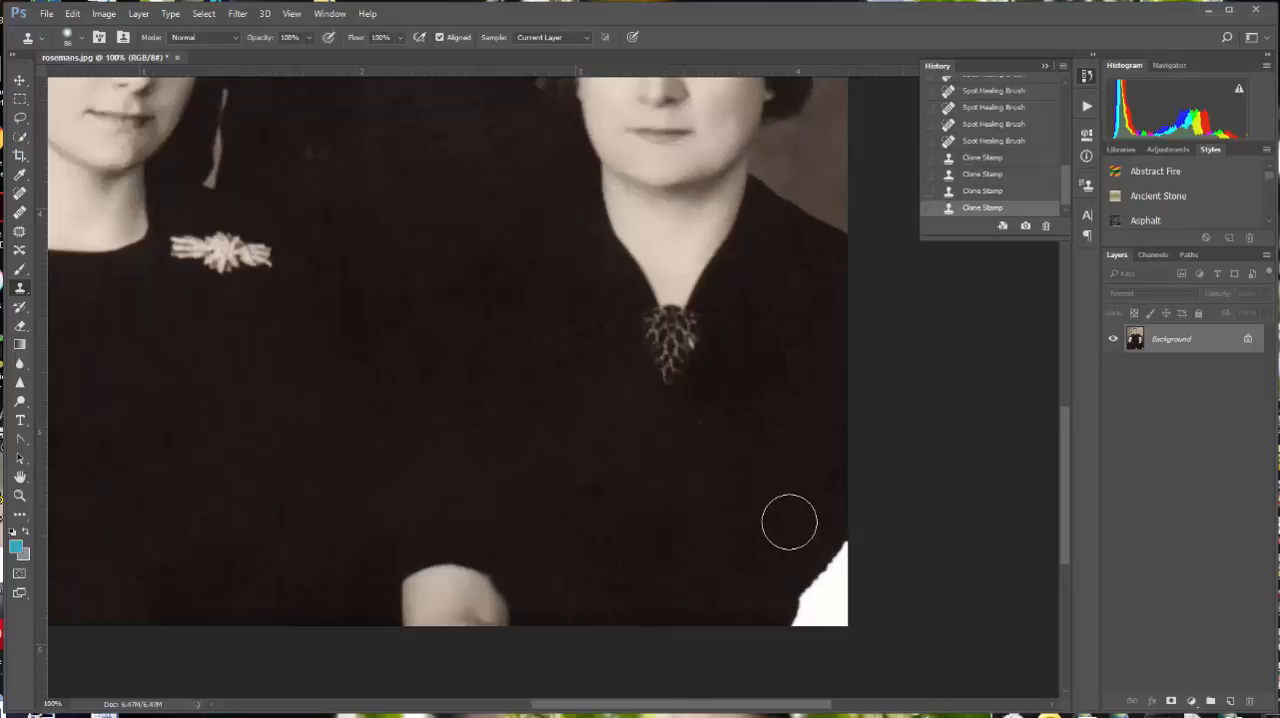
pyautogui.click(833, 598)
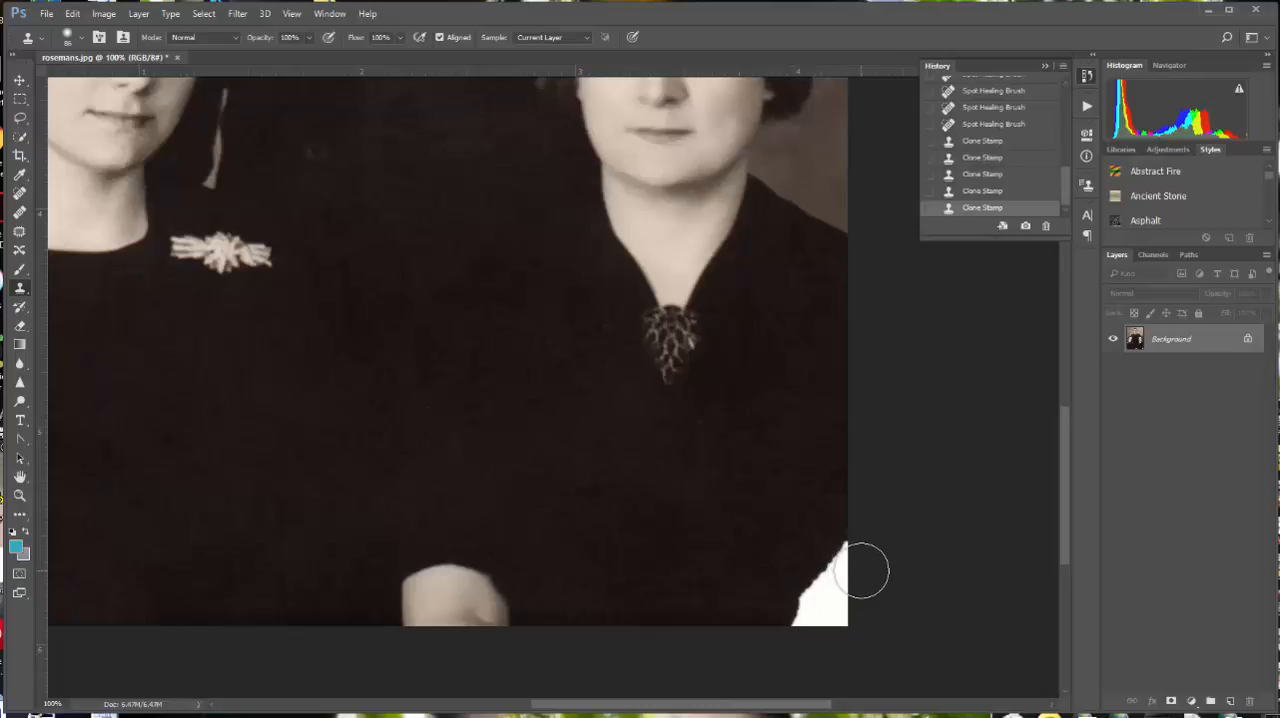
pyautogui.click(828, 605)
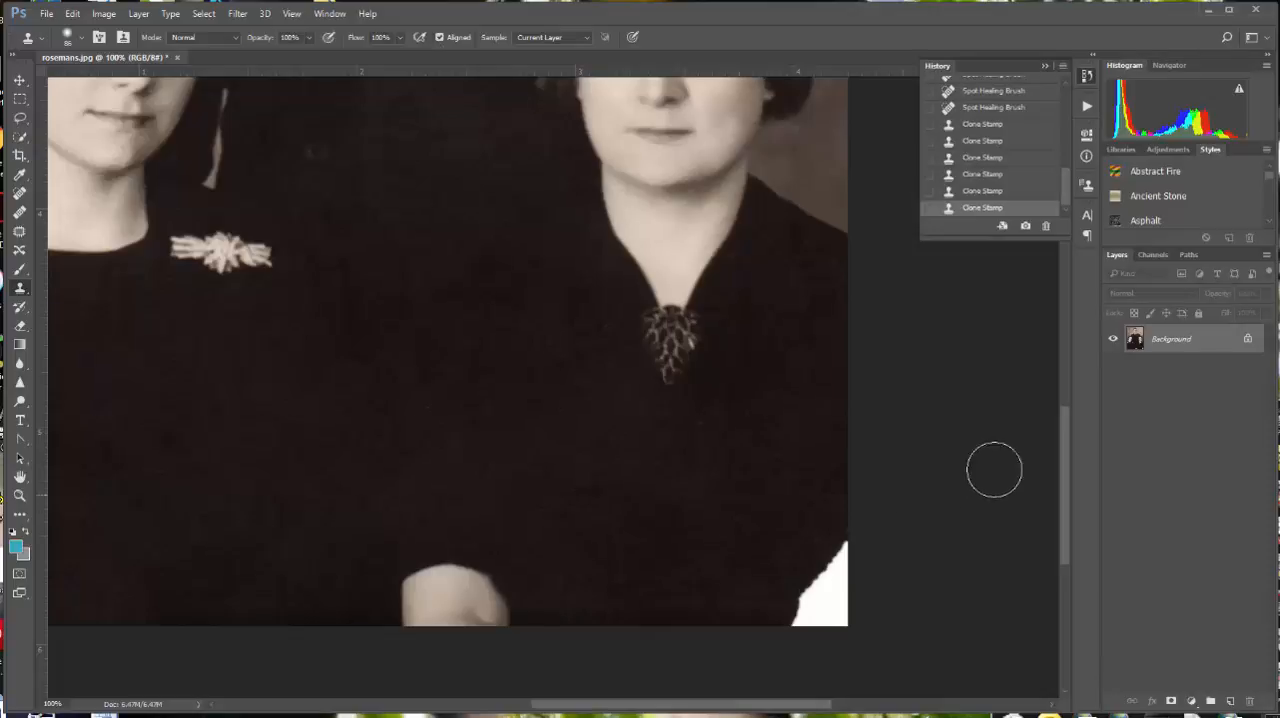
pyautogui.keyDown('alt'); pyautogui.click(750, 523); pyautogui.keyUp('alt')
pyautogui.moveTo(843, 575); pyautogui.dragTo(836, 569)
pyautogui.moveTo(838, 569)
pyautogui.mouseDown()
pyautogui.moveTo(894, 616)
pyautogui.moveTo(841, 623)
pyautogui.moveTo(852, 553)
pyautogui.moveTo(848, 620)
pyautogui.moveTo(815, 598)
pyautogui.mouseUp()
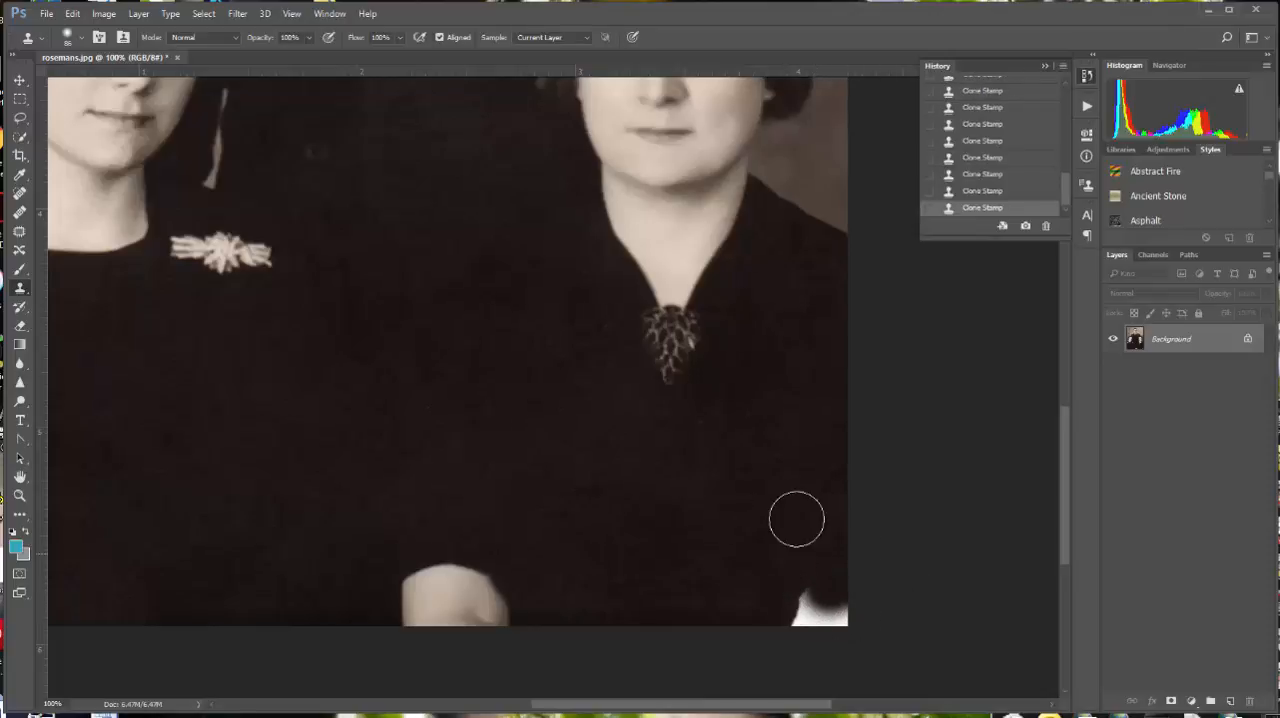
pyautogui.keyDown('alt'); pyautogui.click(785, 482); pyautogui.keyUp('alt')
pyautogui.click(810, 598)
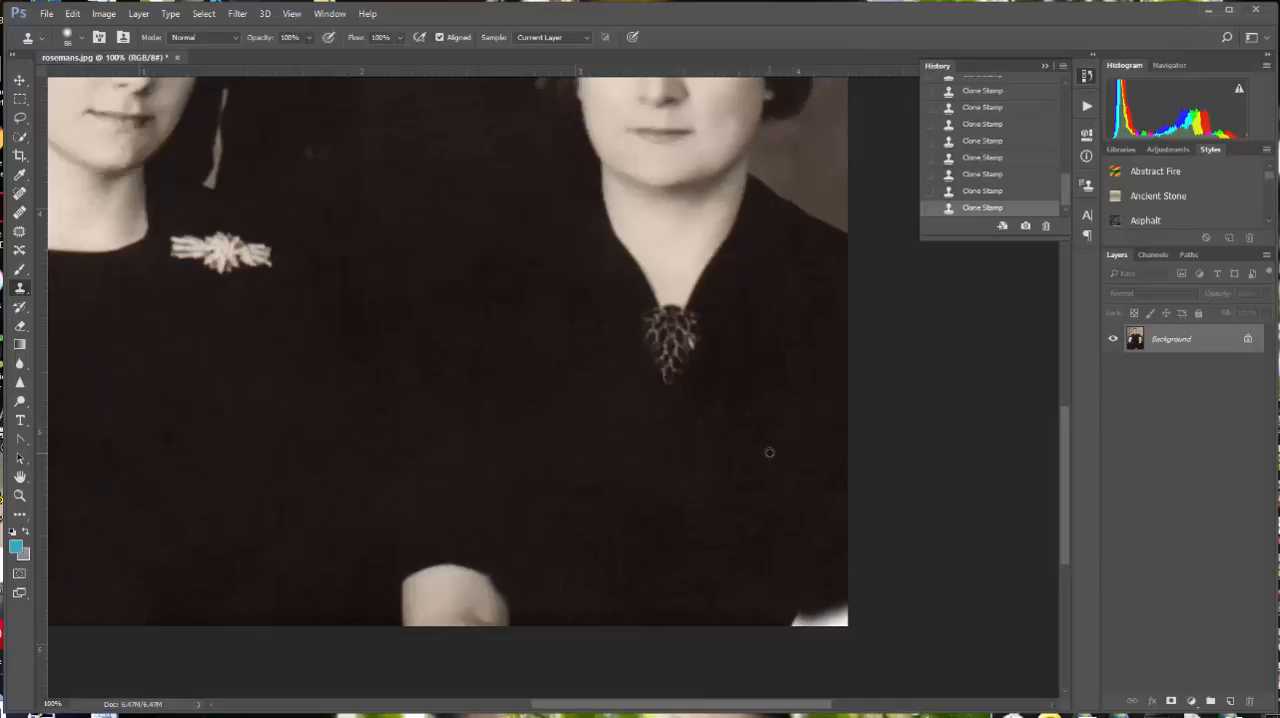
pyautogui.keyDown('alt'); pyautogui.click(769, 452); pyautogui.keyUp('alt')
pyautogui.moveTo(802, 619)
pyautogui.mouseDown()
pyautogui.moveTo(827, 627)
pyautogui.moveTo(847, 611)
pyautogui.mouseUp()
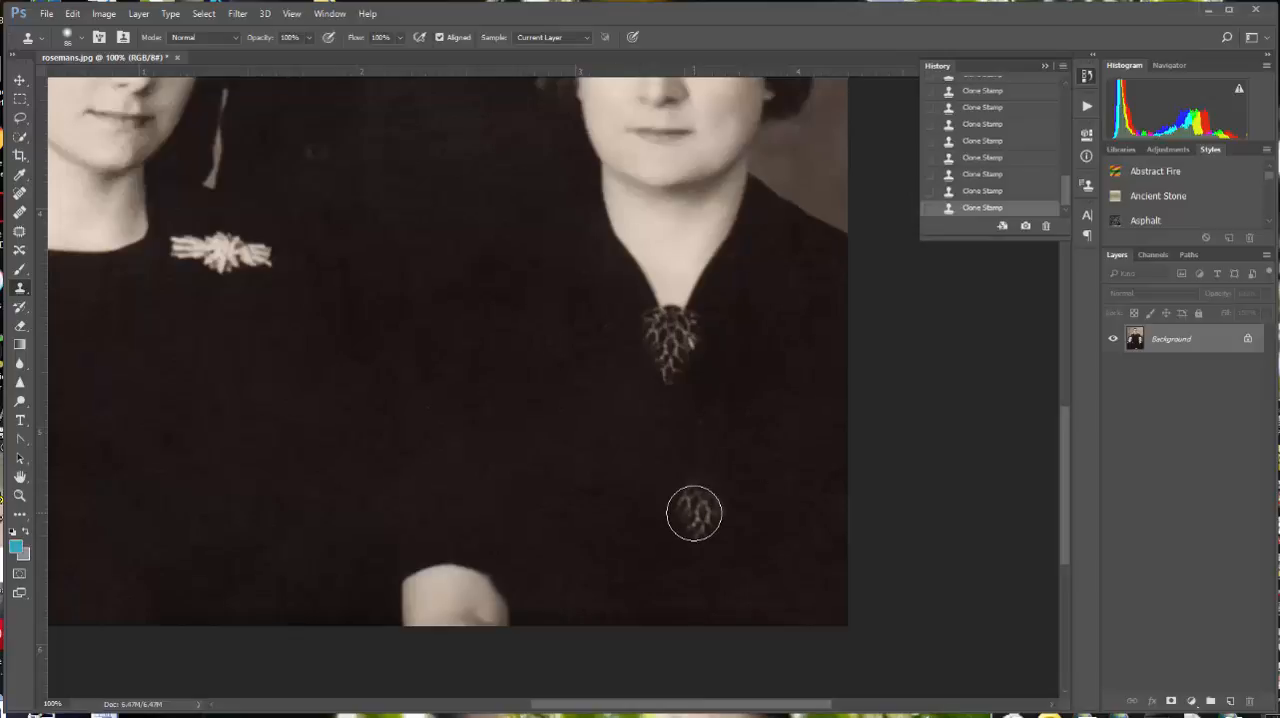
# Step: Rebuild the man's shoulder edge where the white scratch crosses it, using the Clone Stamp with a 35 px brush
pyautogui.moveTo(695, 202); pyautogui.dragTo(709, 526)
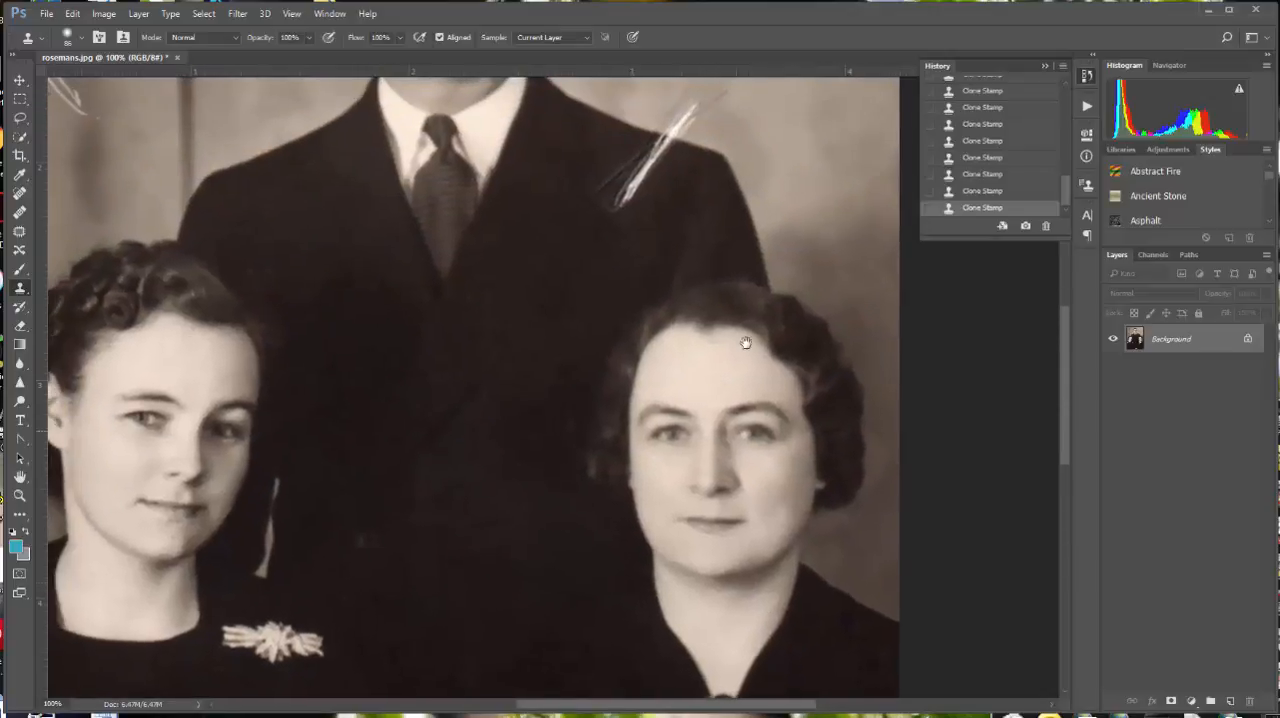
pyautogui.moveTo(689, 240); pyautogui.dragTo(668, 420)
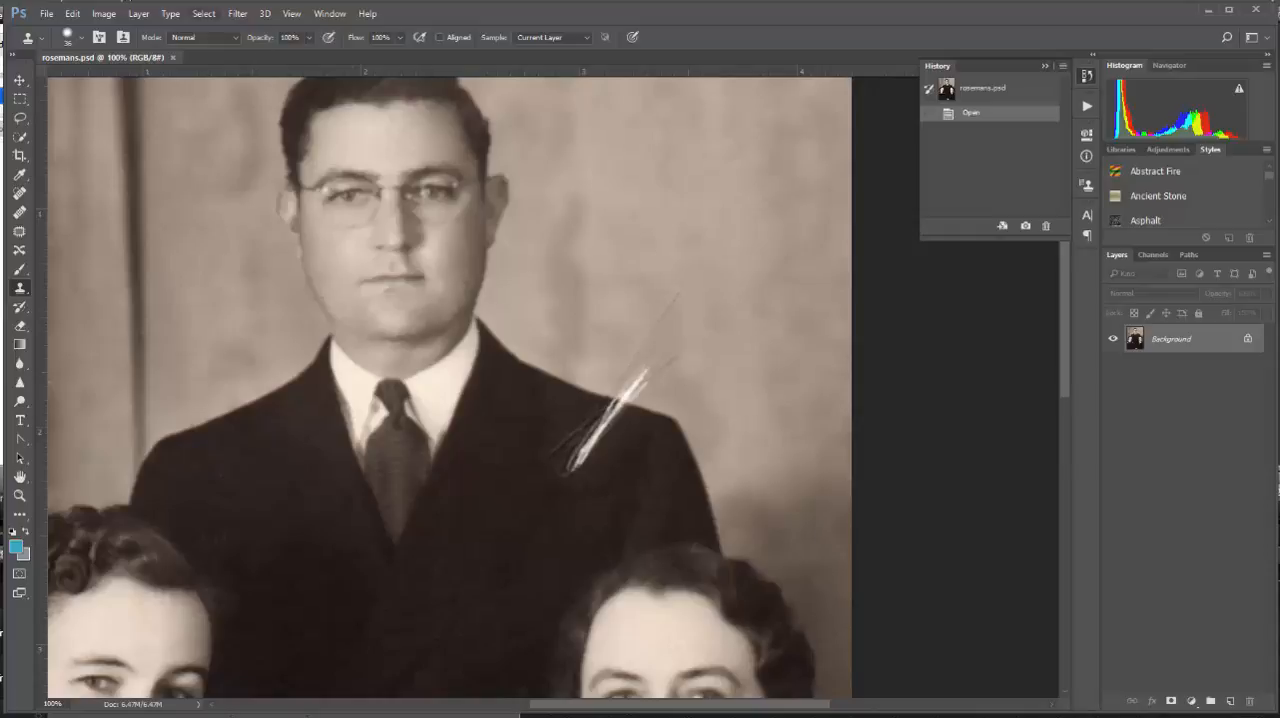
pyautogui.click(79, 36)
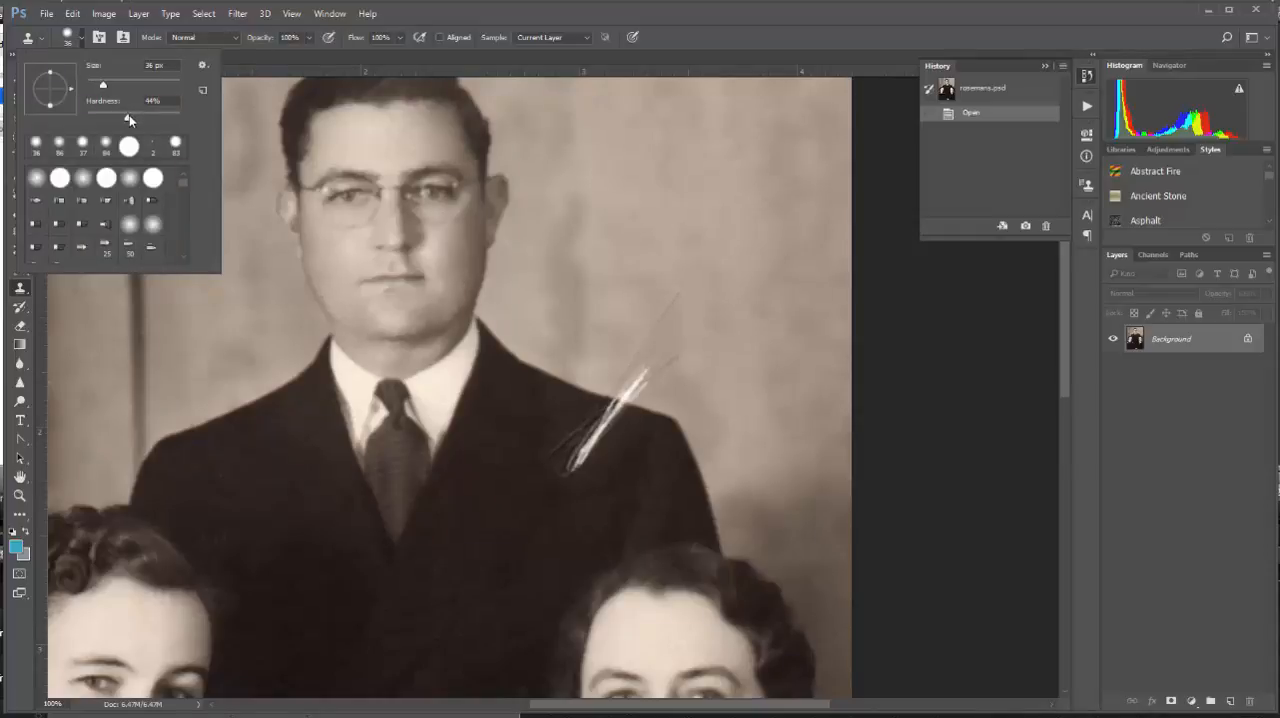
pyautogui.moveTo(129, 115); pyautogui.dragTo(101, 83)
pyautogui.press('Return')
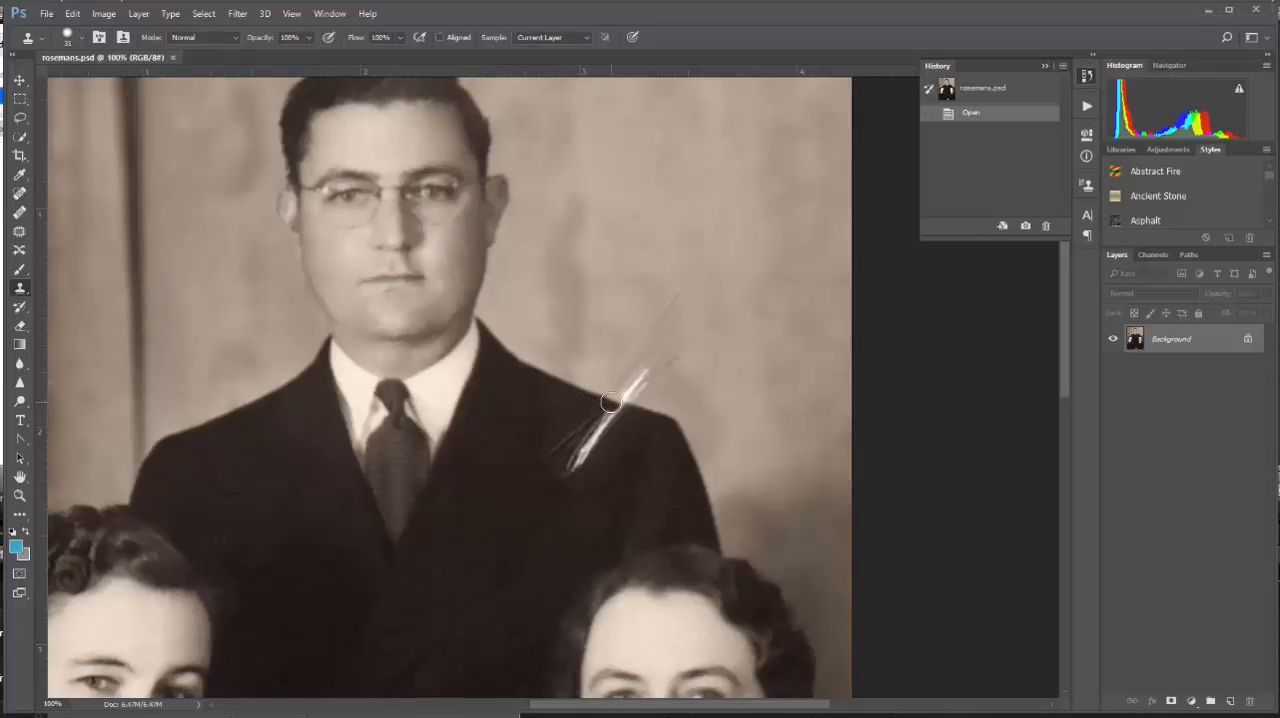
pyautogui.moveTo(610, 401); pyautogui.dragTo(616, 402)
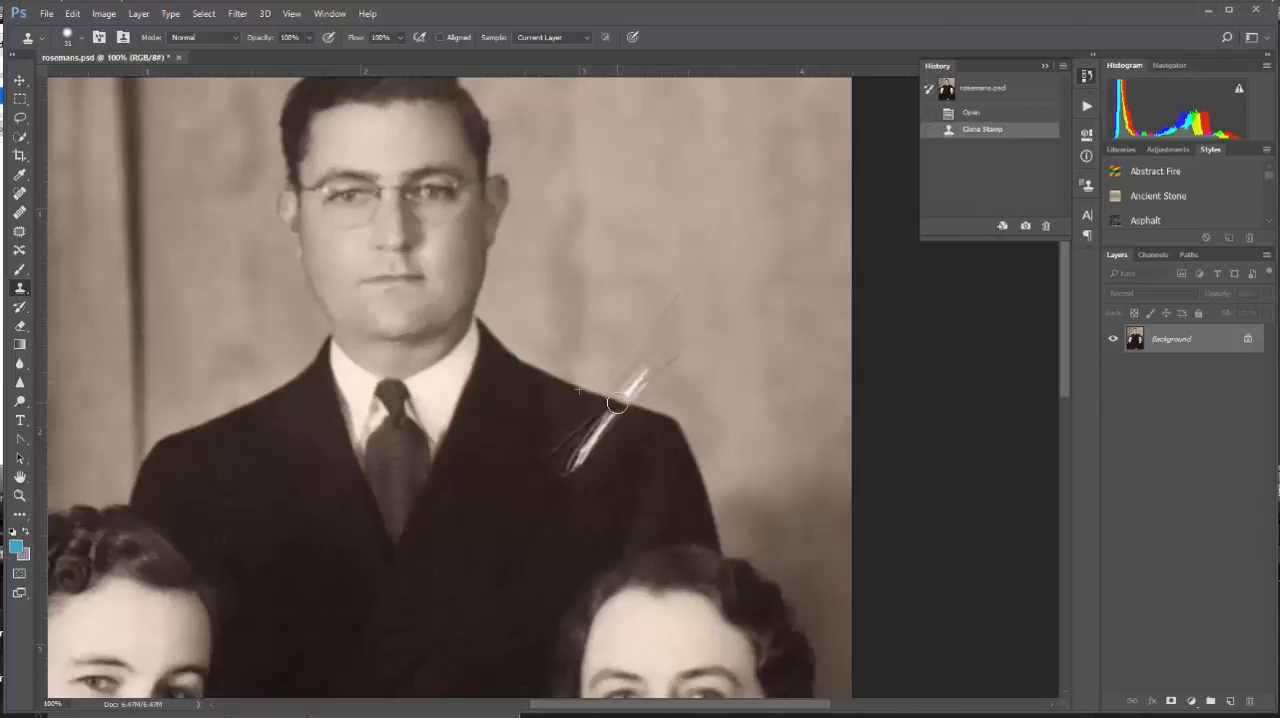
pyautogui.click(616, 402)
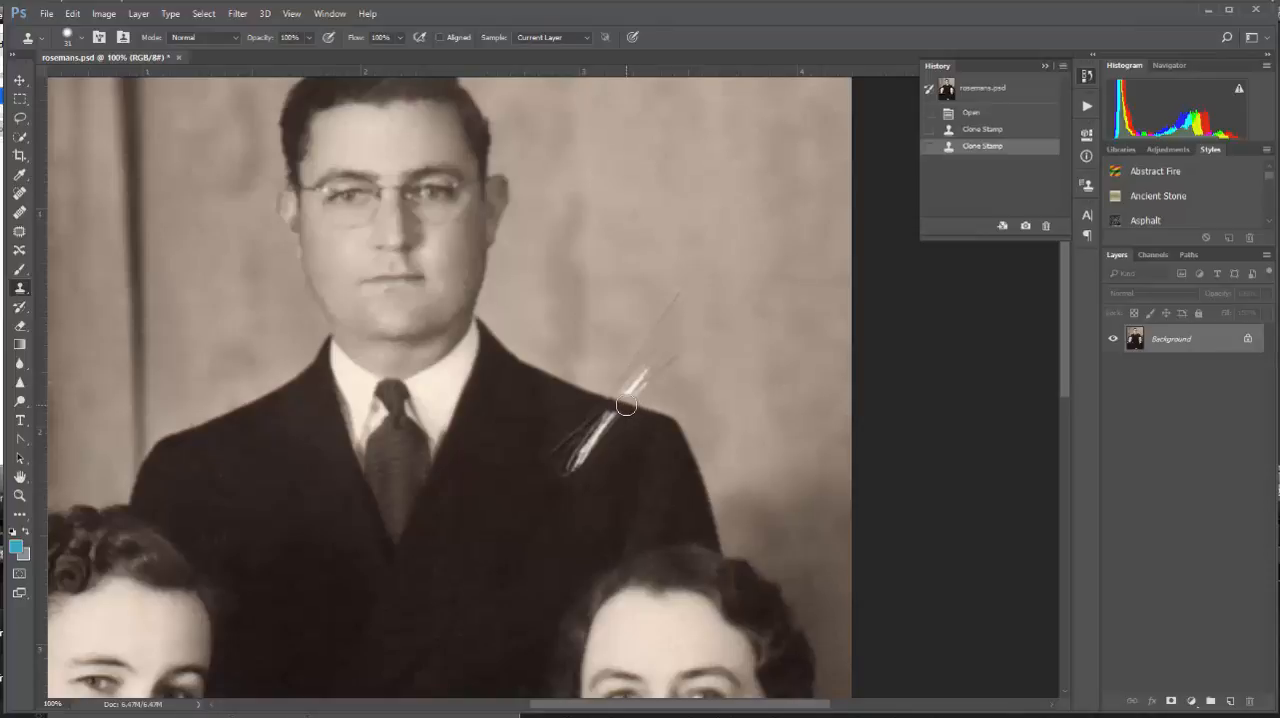
pyautogui.click(626, 405)
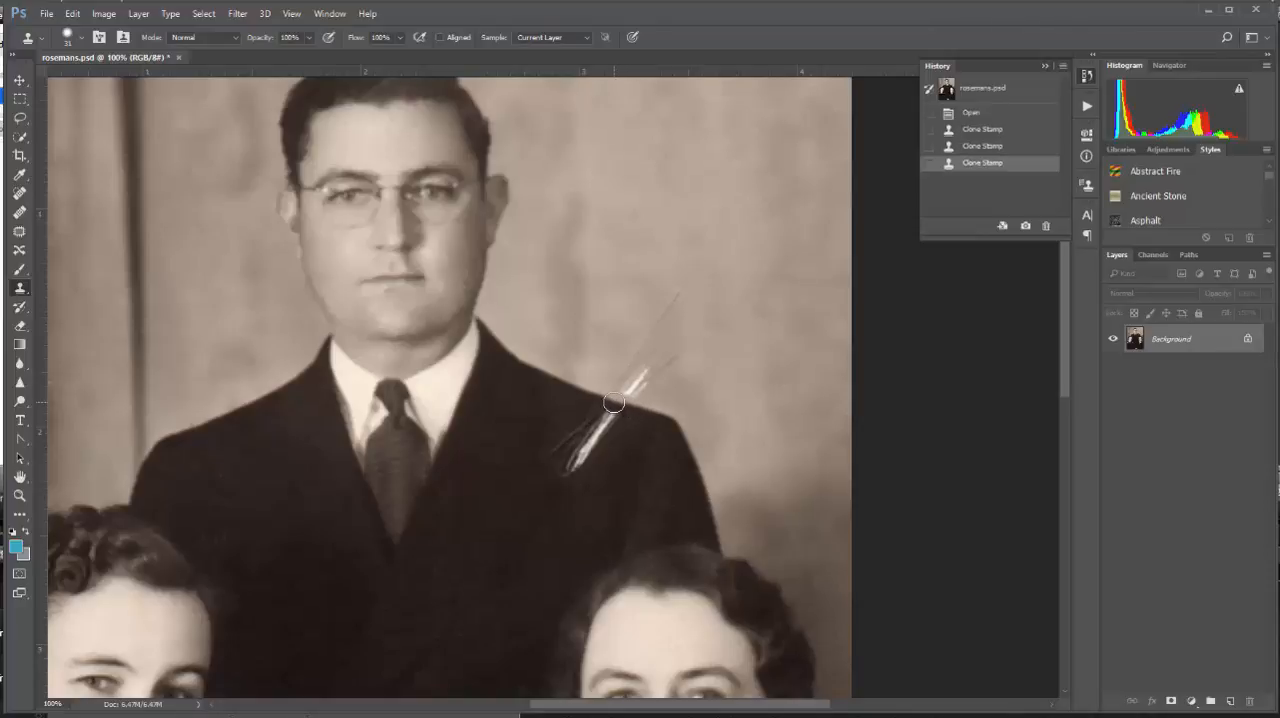
pyautogui.click(614, 401)
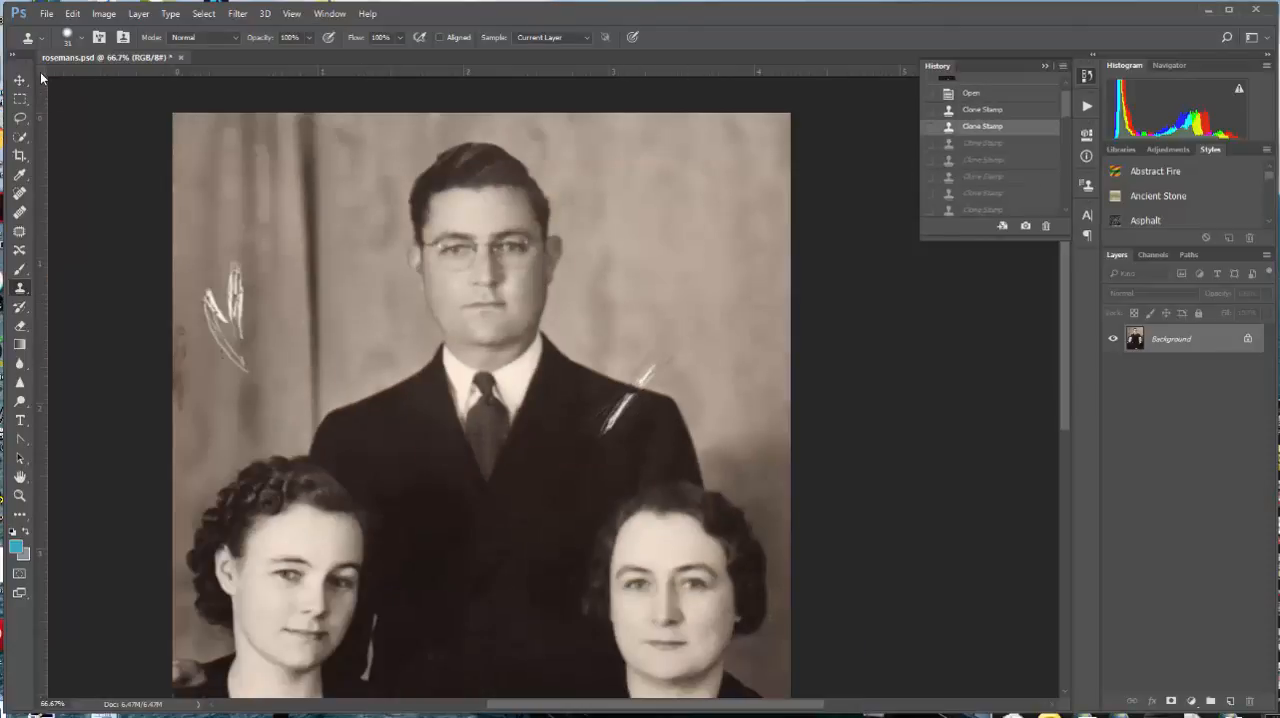
# Step: Lasso the scratch on the backdrop above the man's shoulder and replace it with a Content-Aware fill at 100% opacity
pyautogui.click(20, 119)
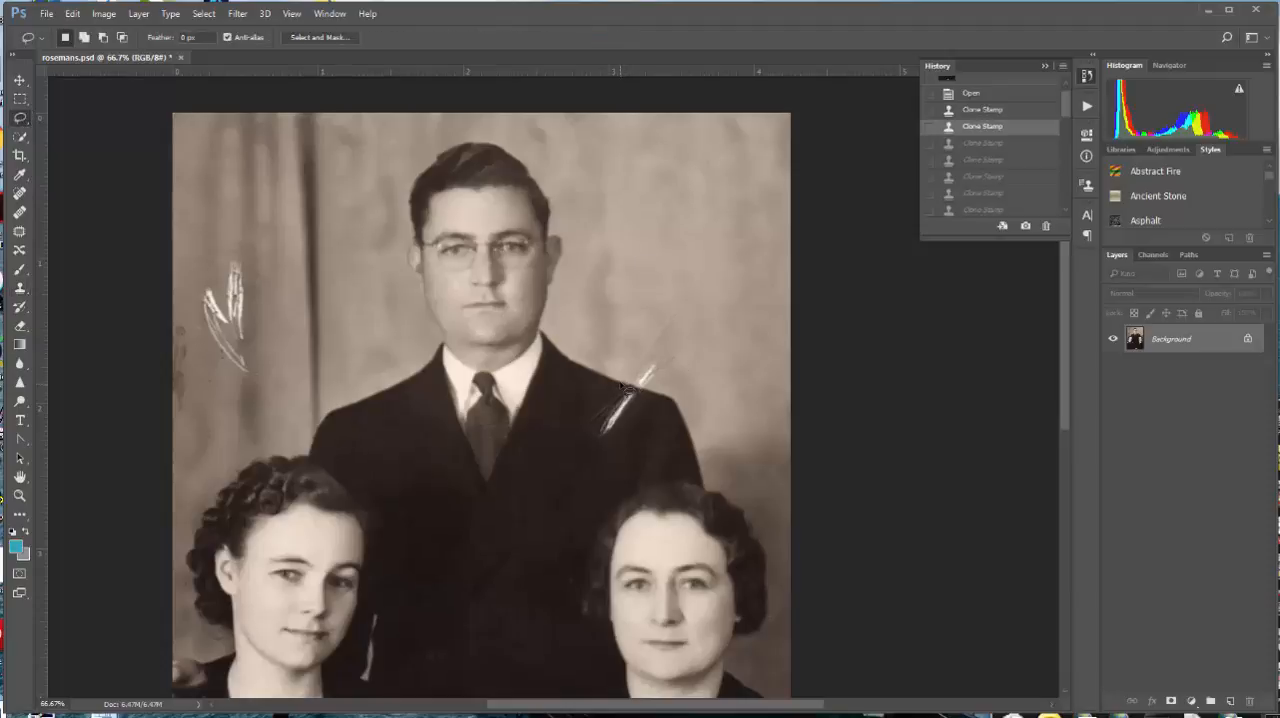
pyautogui.scroll(2, 640, 386)
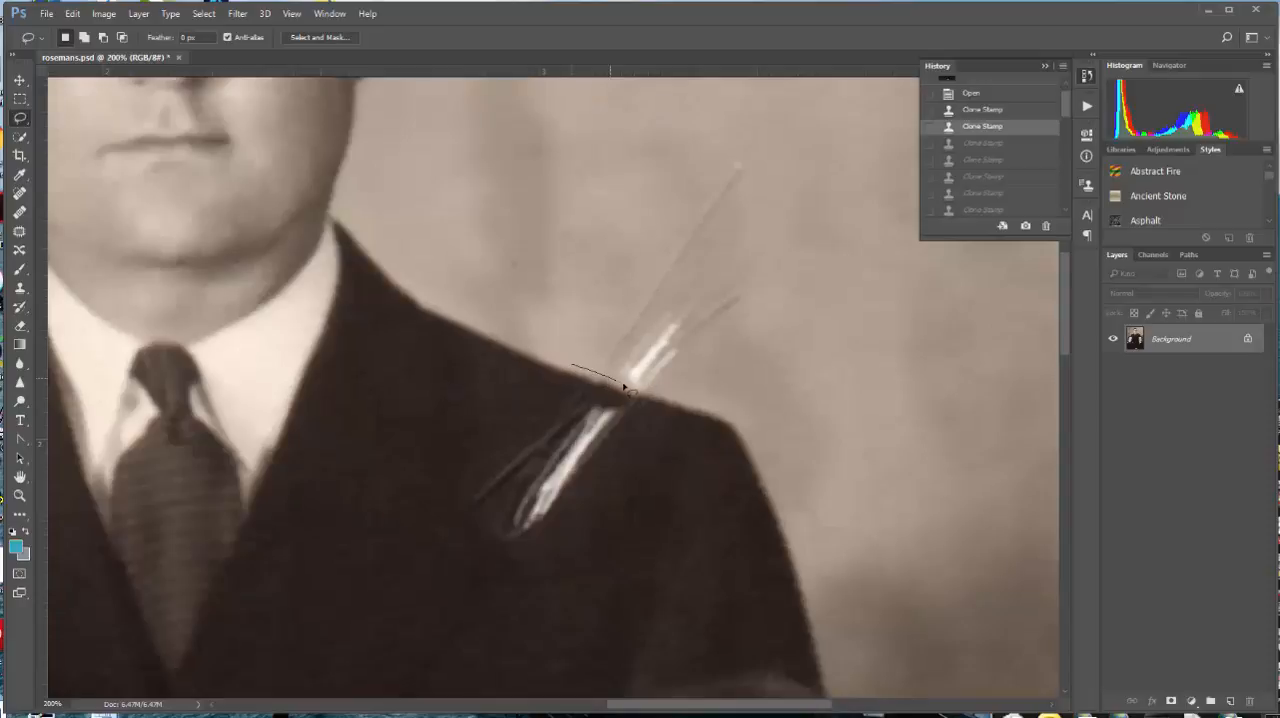
pyautogui.moveTo(657, 396)
pyautogui.mouseDown()
pyautogui.moveTo(747, 312)
pyautogui.moveTo(751, 284)
pyautogui.moveTo(727, 262)
pyautogui.mouseUp()
pyautogui.moveTo(666, 246); pyautogui.dragTo(577, 369)
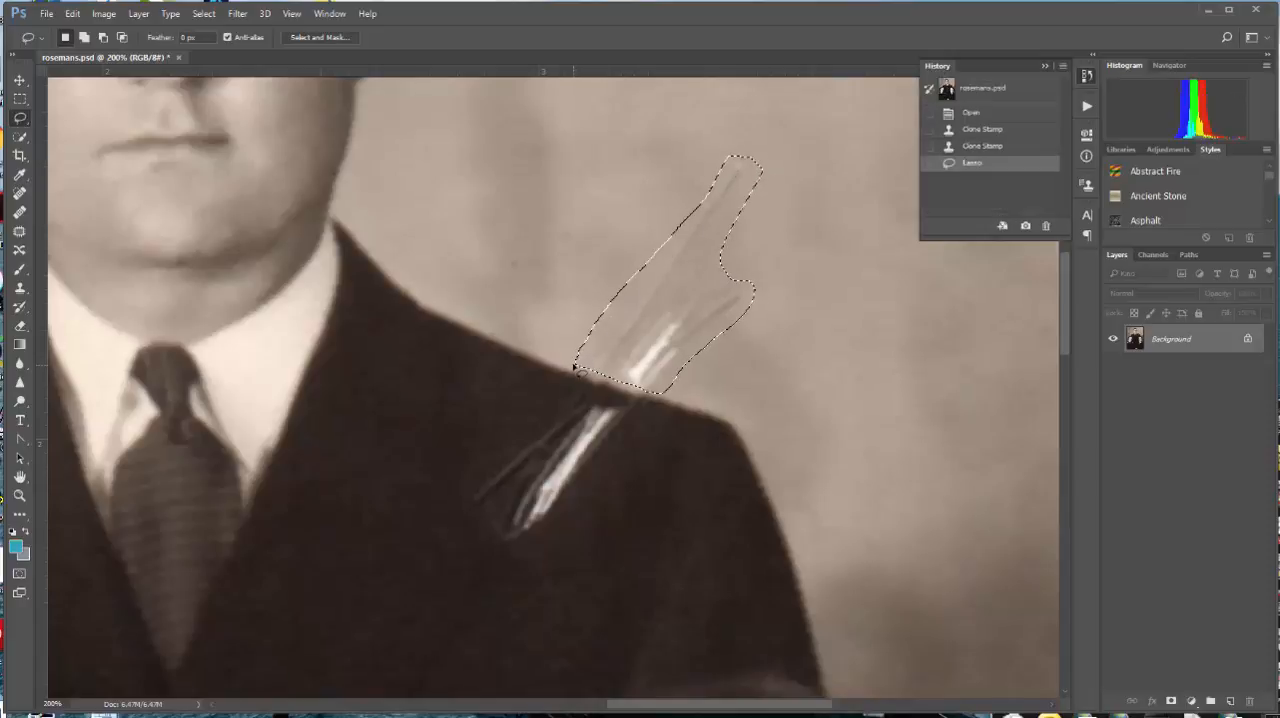
pyautogui.click(73, 14)
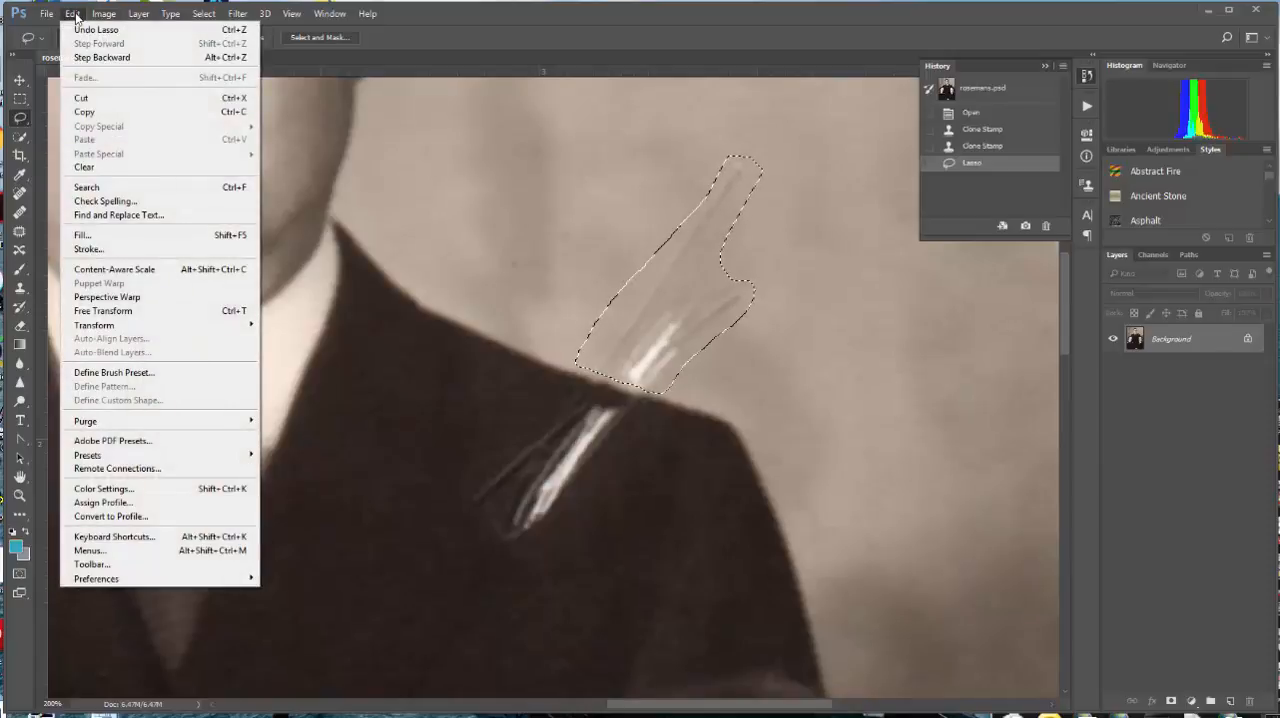
pyautogui.click(117, 238)
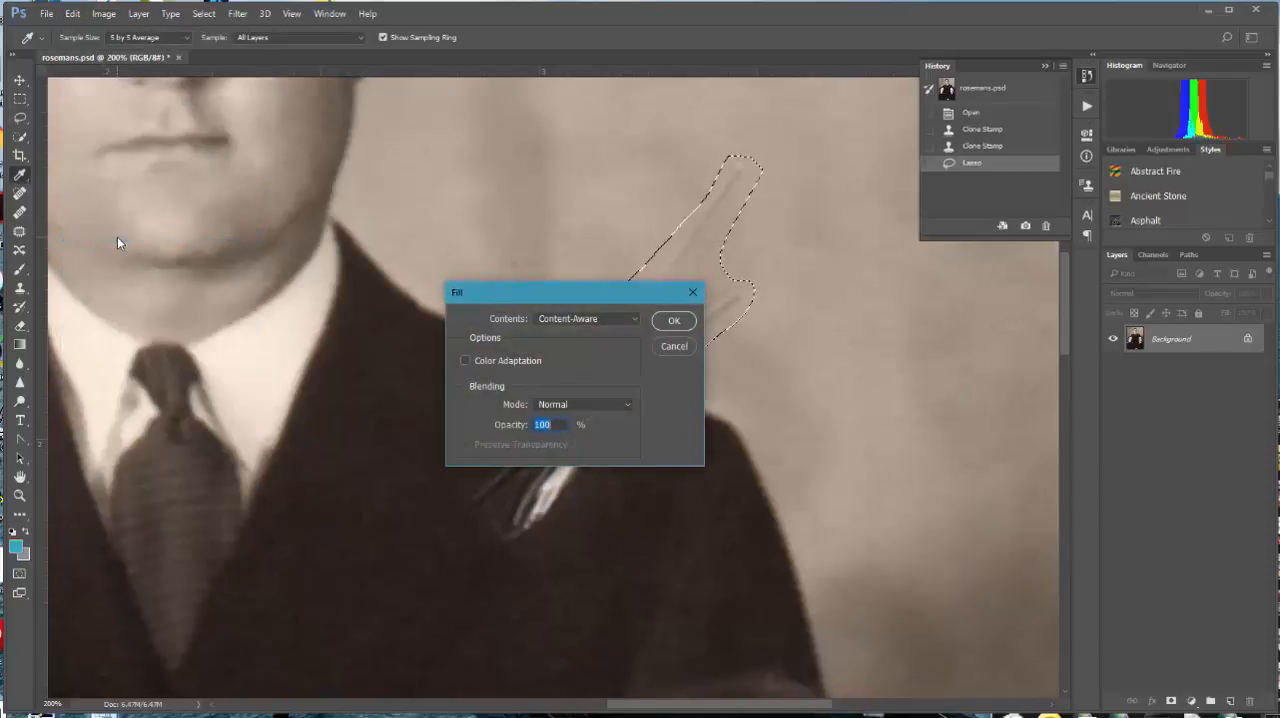
pyautogui.click(633, 318)
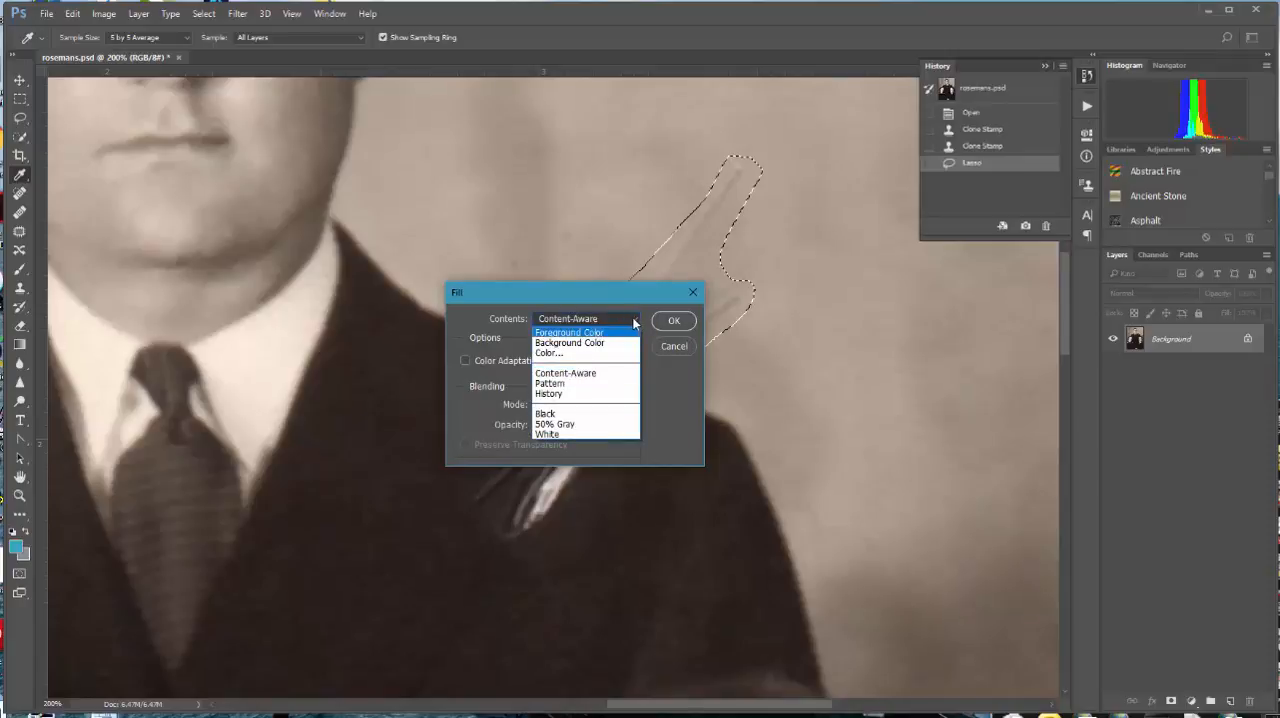
pyautogui.click(590, 373)
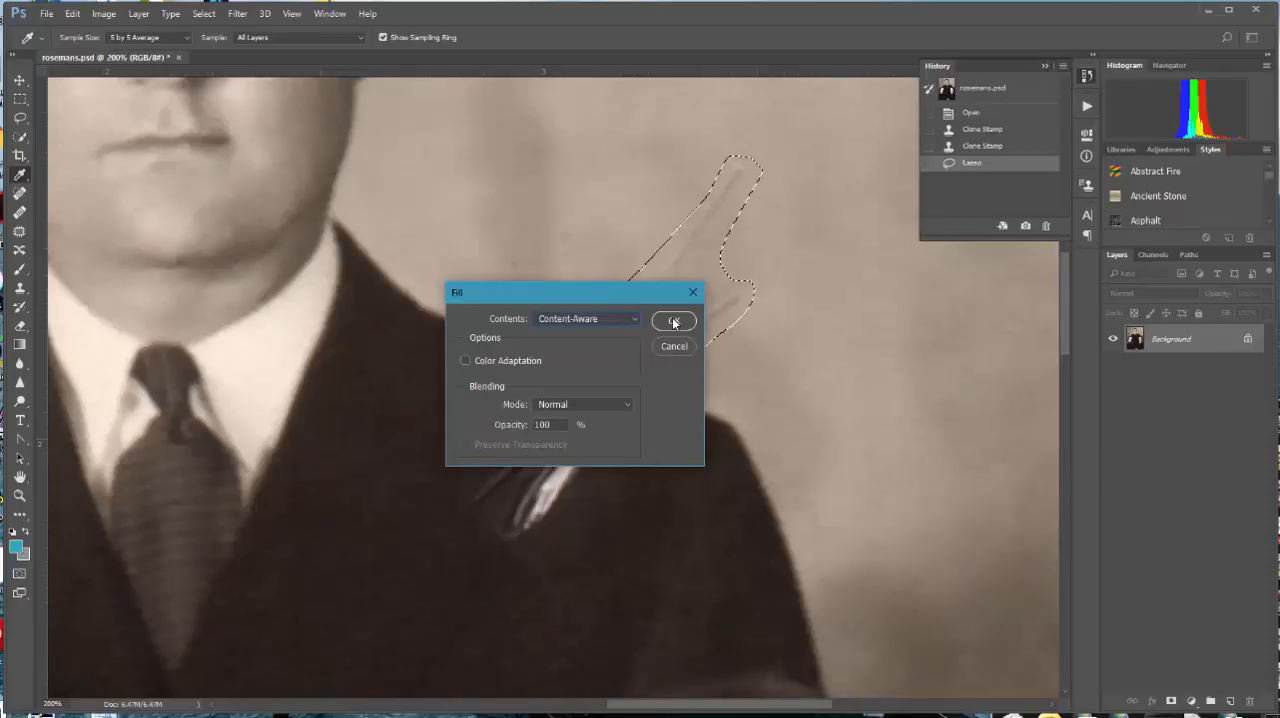
pyautogui.click(674, 321)
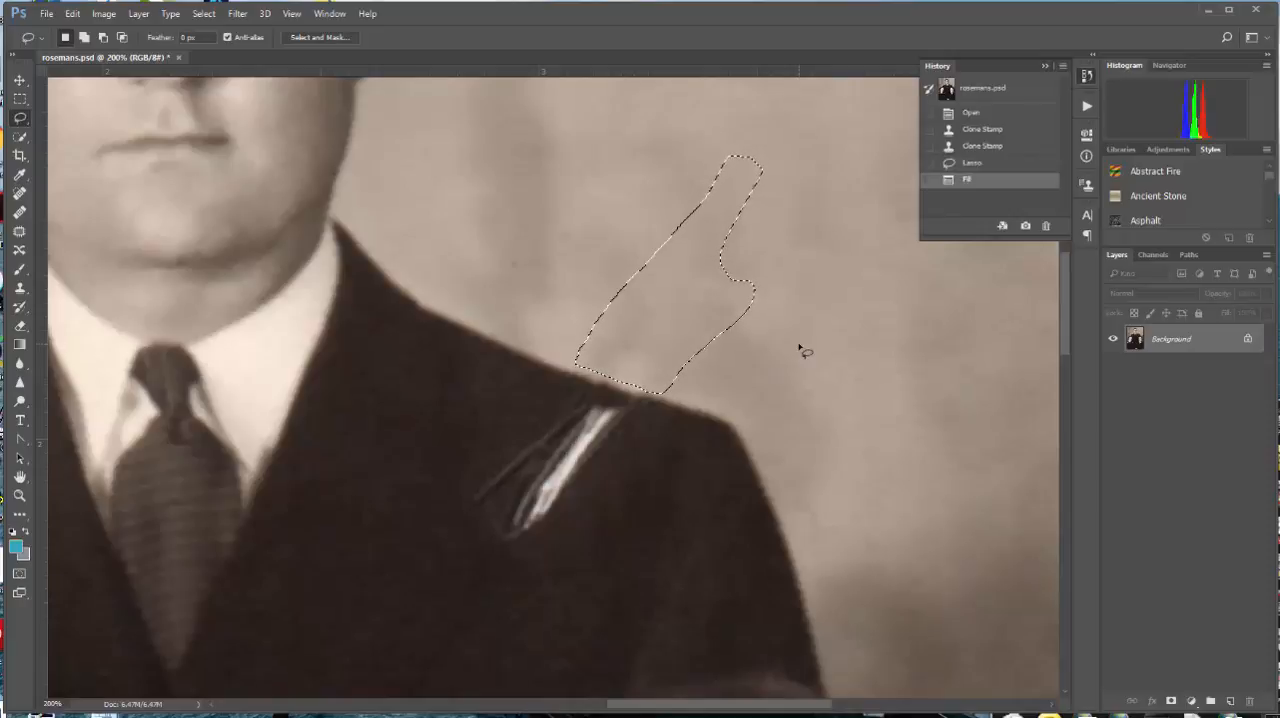
# Step: Lasso the remaining scratch on the man's suit below the shoulder edge and replace it with a Content-Aware fill
pyautogui.click(577, 392)
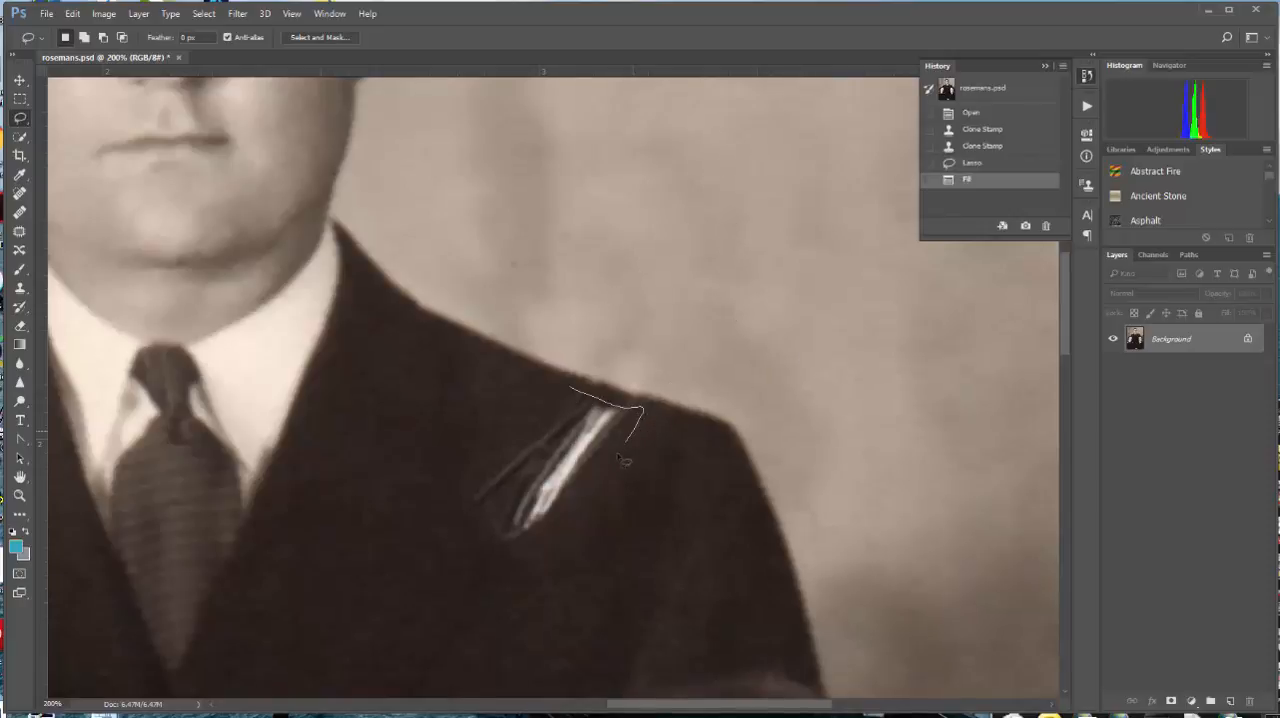
pyautogui.moveTo(621, 457)
pyautogui.mouseDown()
pyautogui.moveTo(599, 481)
pyautogui.moveTo(497, 551)
pyautogui.moveTo(481, 544)
pyautogui.moveTo(478, 517)
pyautogui.moveTo(508, 438)
pyautogui.mouseUp()
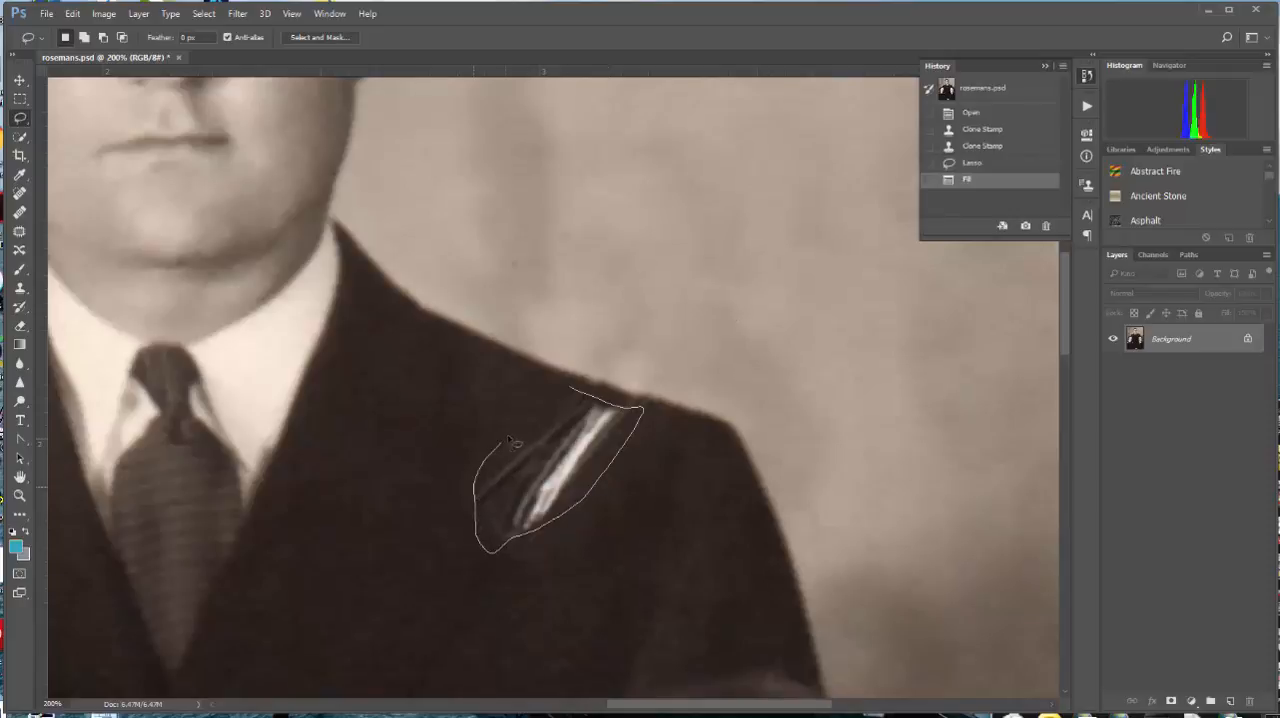
pyautogui.moveTo(577, 392); pyautogui.dragTo(578, 391)
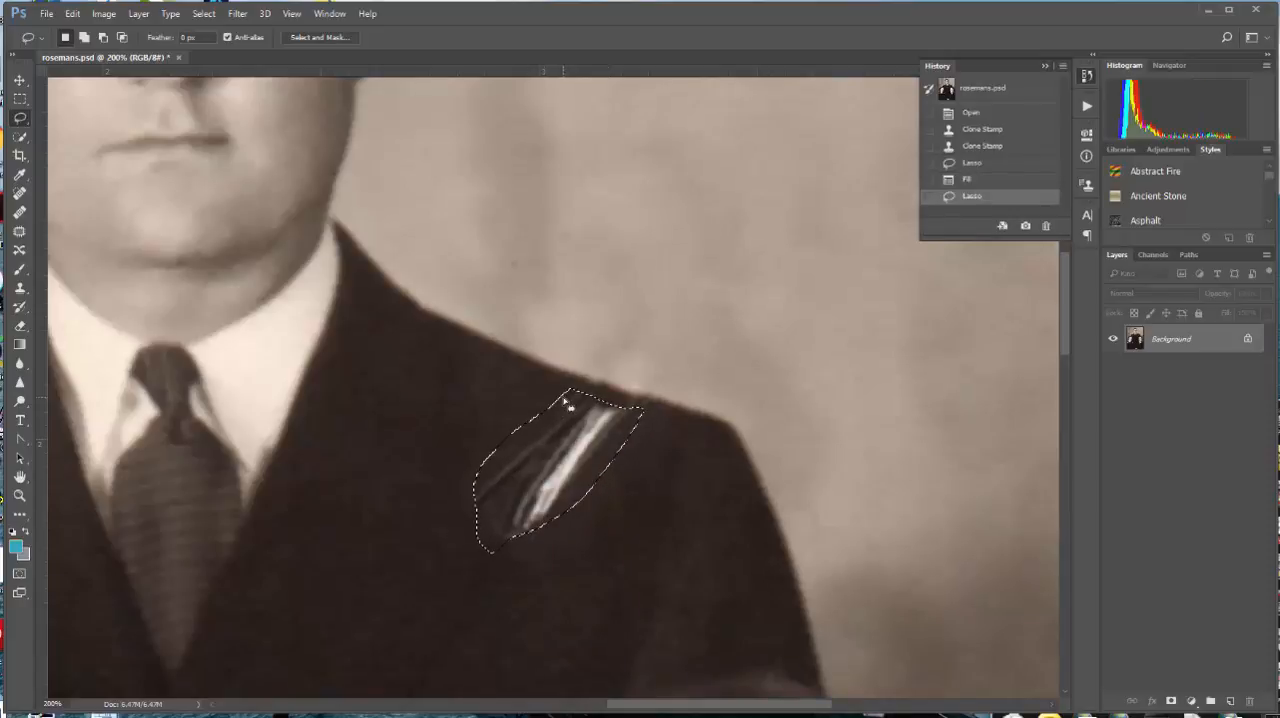
pyautogui.click(74, 14)
pyautogui.click(94, 236)
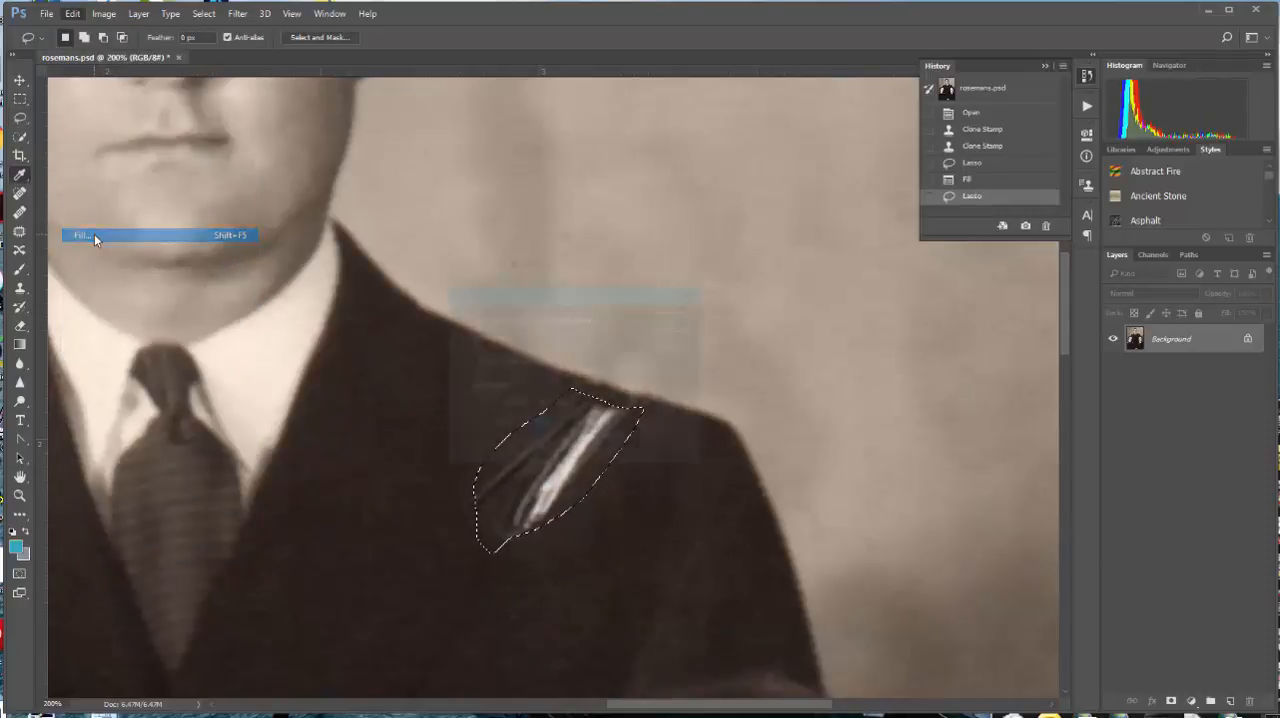
pyautogui.moveTo(636, 290); pyautogui.dragTo(705, 189)
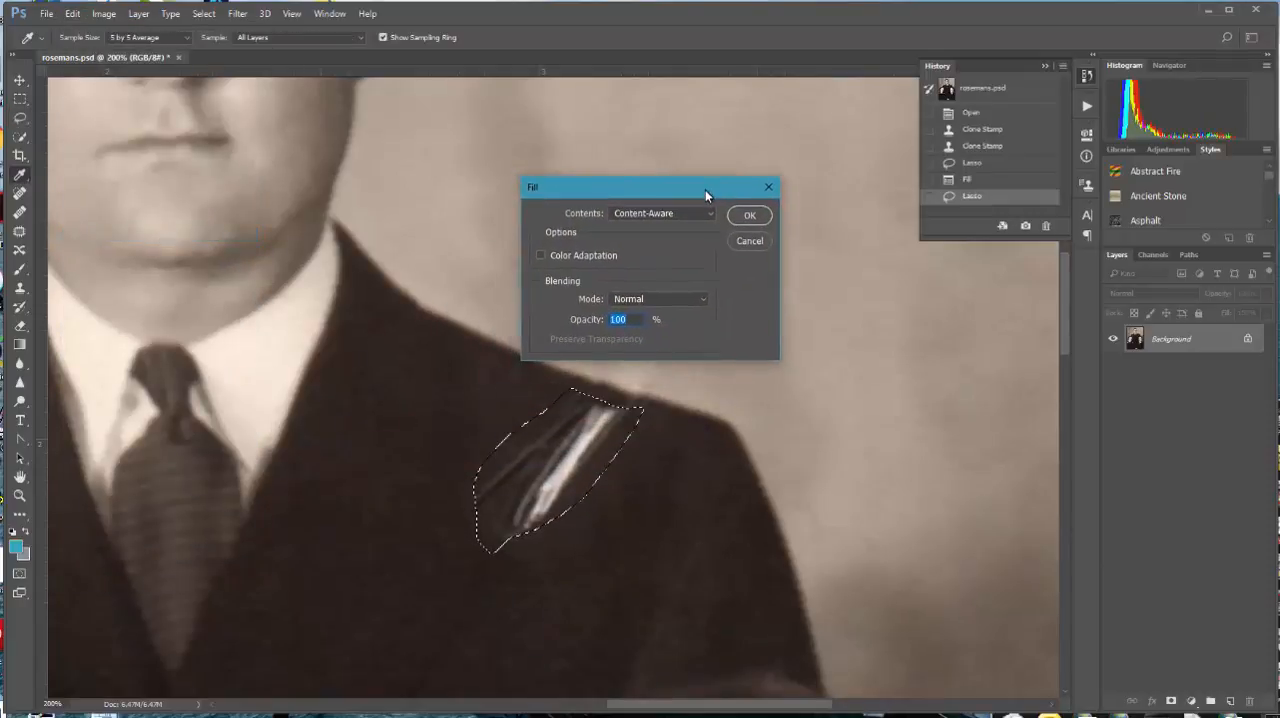
pyautogui.click(749, 213)
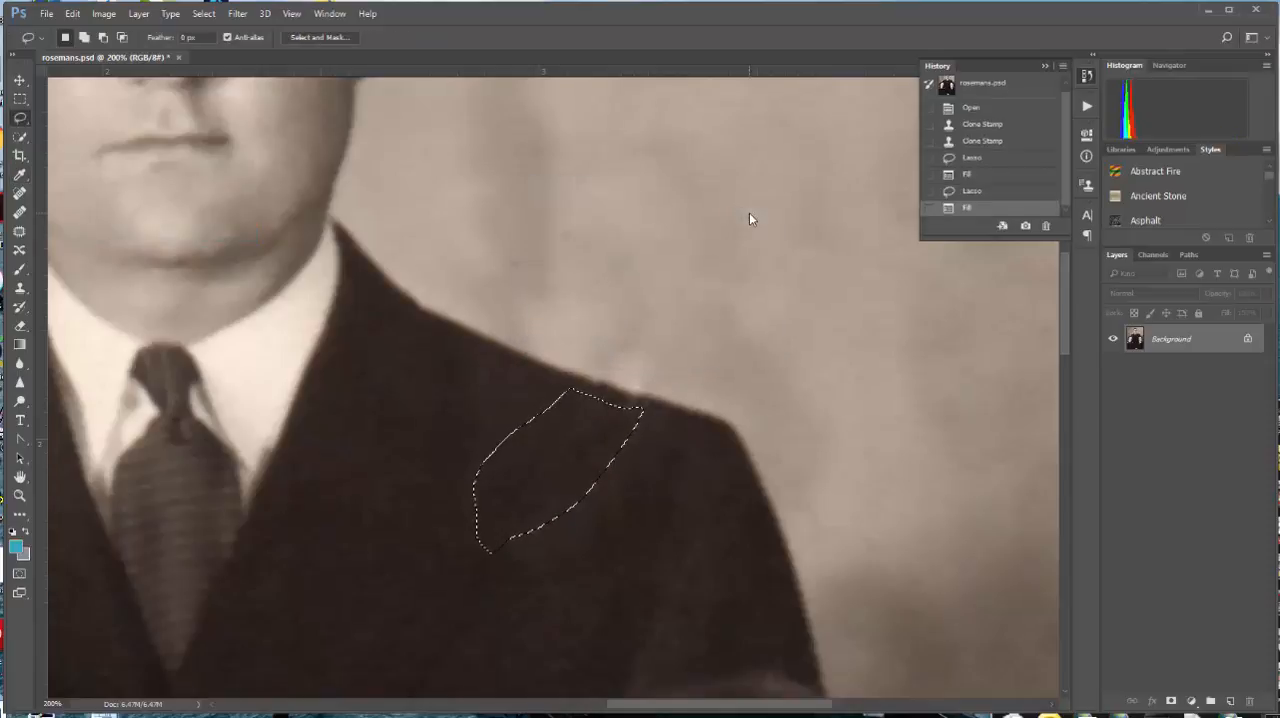